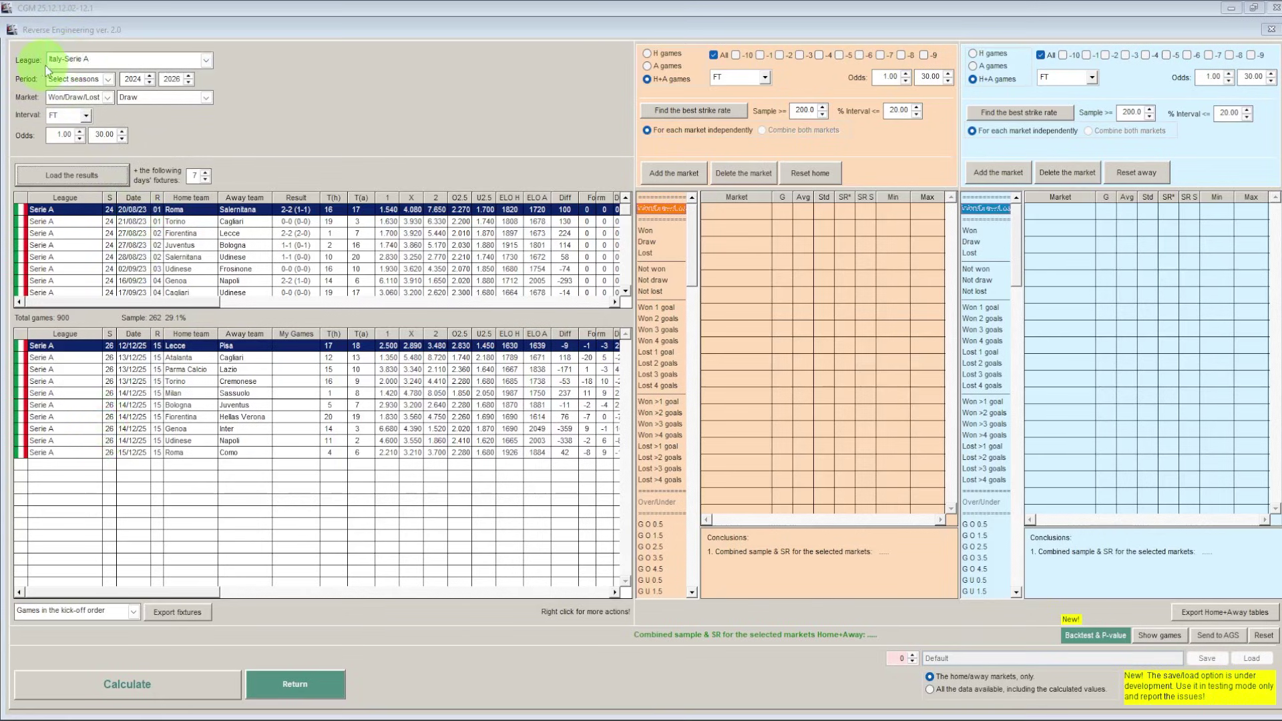
Set the season range to 2024–2026 and the maximum odds to 30.00.
{"action": "left_click", "coordinate": [135, 78]}
{"action": "left_click", "coordinate": [168, 78]}
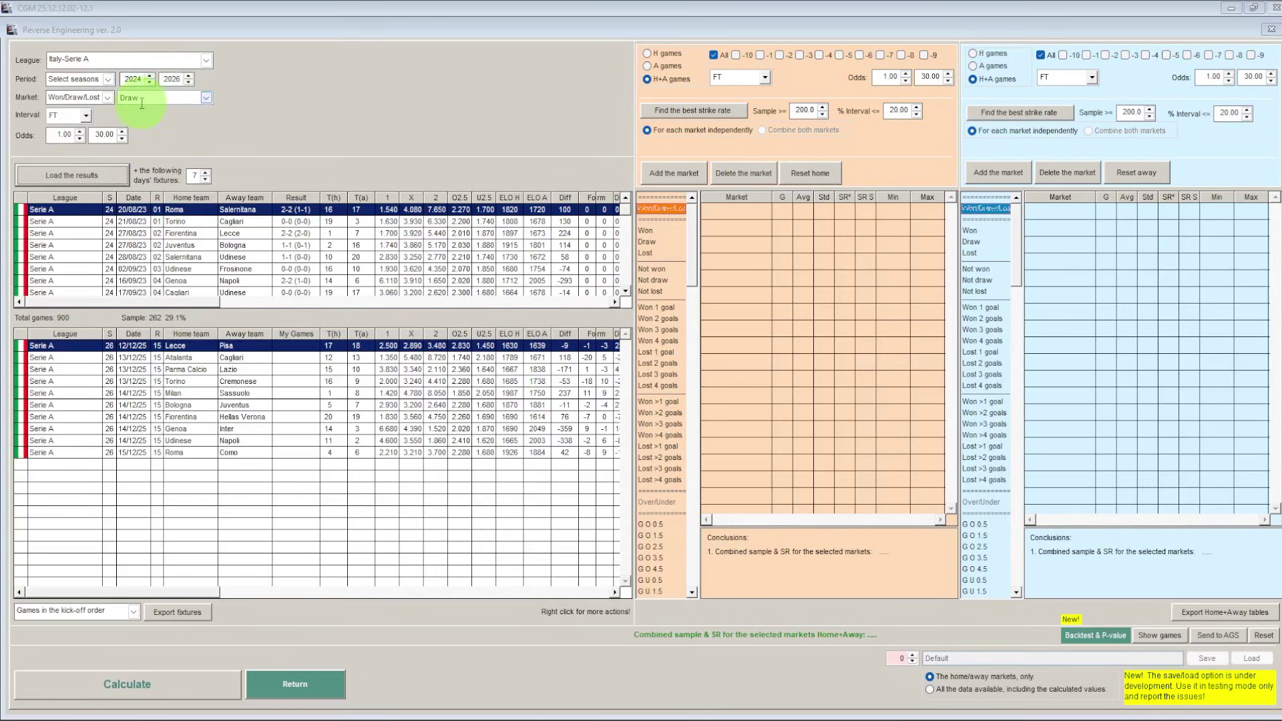
{"action": "left_click", "coordinate": [104, 134]}
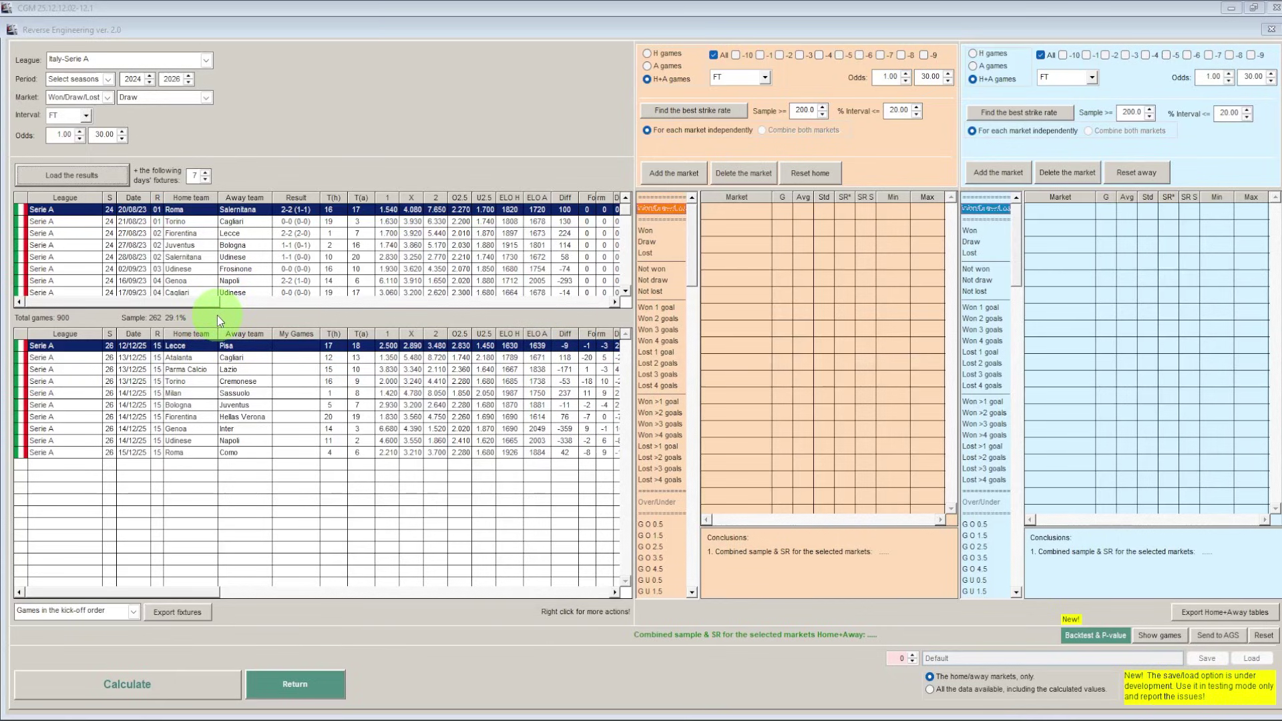
Add the full-time Draw market restricted to home games.
{"action": "left_click", "coordinate": [648, 243]}
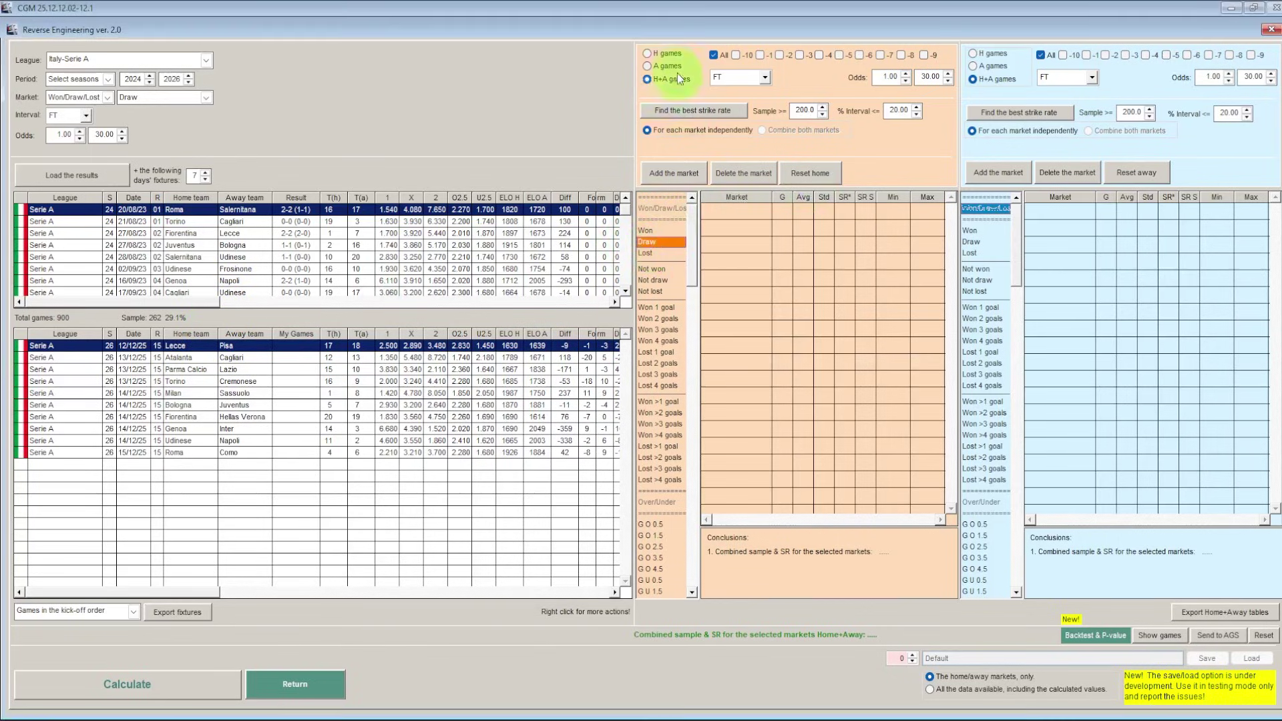
{"action": "left_click", "coordinate": [671, 56]}
{"action": "left_click", "coordinate": [674, 173]}
Add the away-games Draw market and calculate strike rates: home 29/24.1%, away 96/22.9%.
{"action": "left_click", "coordinate": [976, 243]}
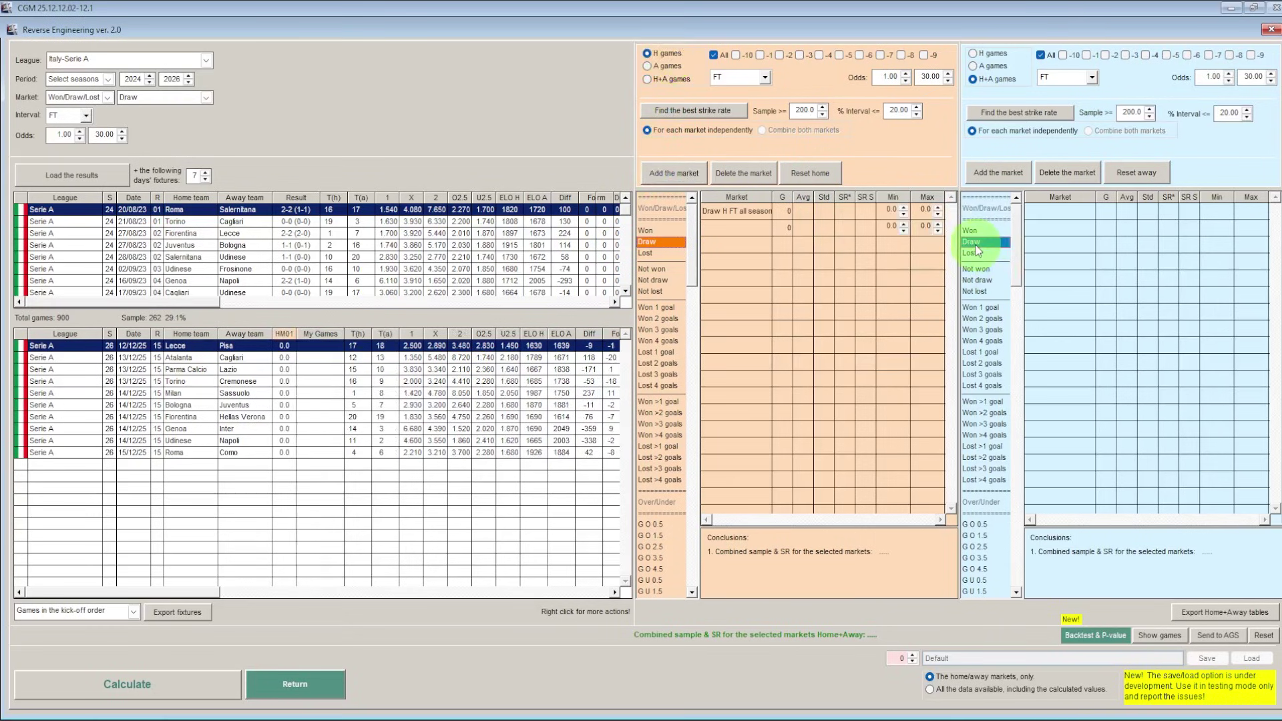
{"action": "left_click", "coordinate": [973, 65]}
{"action": "left_click", "coordinate": [998, 172]}
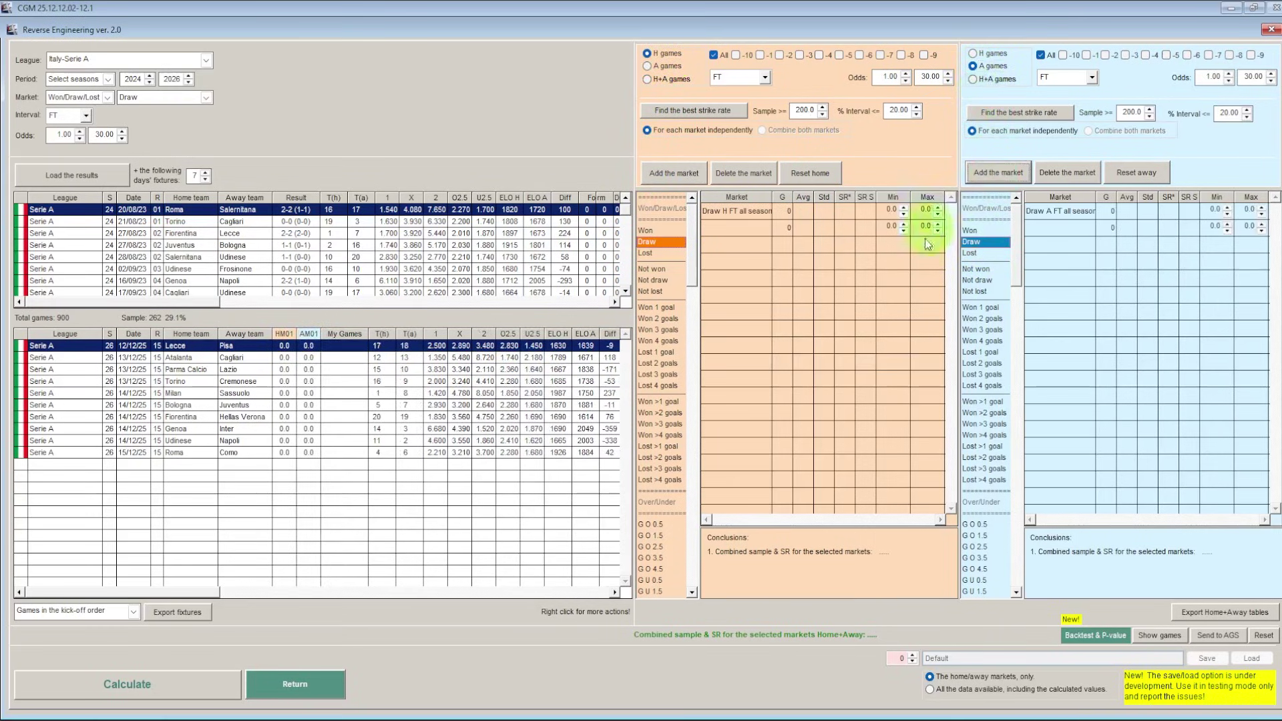
{"action": "left_click", "coordinate": [151, 681]}
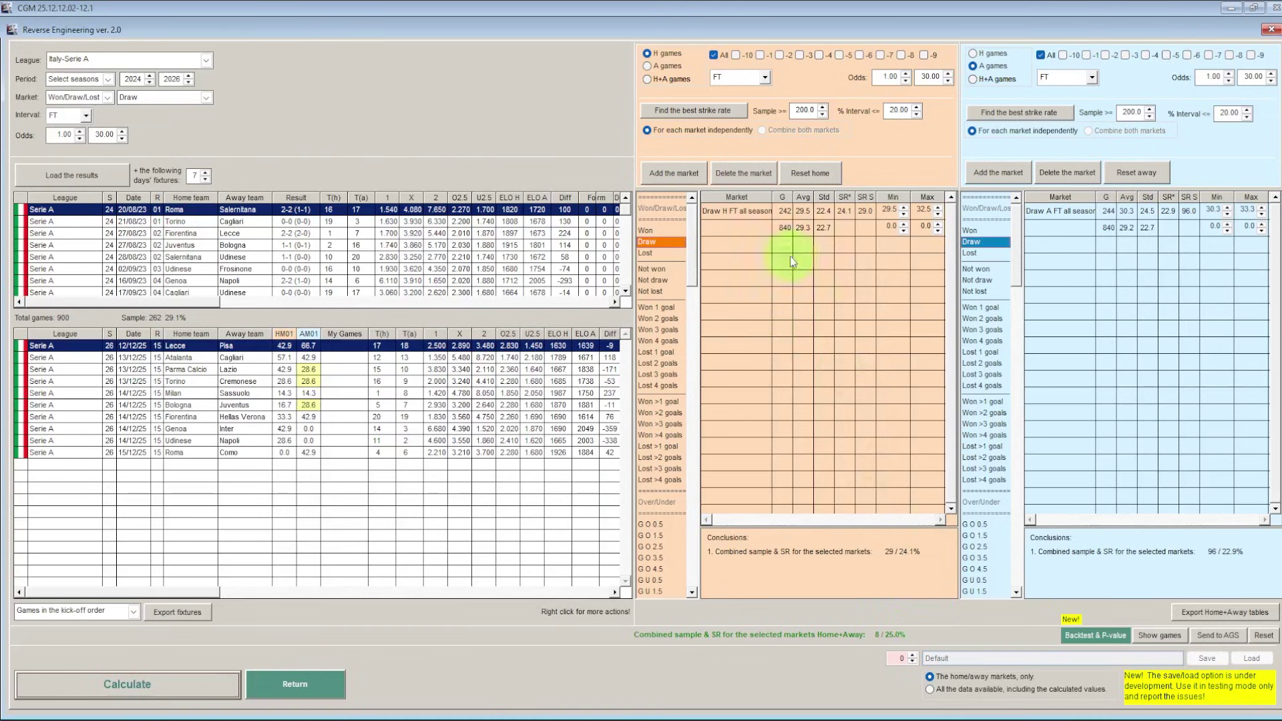
Find the best strike-rate ranges for home (207/33.8%) and away (272/31.3%) draws.
{"action": "left_click", "coordinate": [707, 110]}
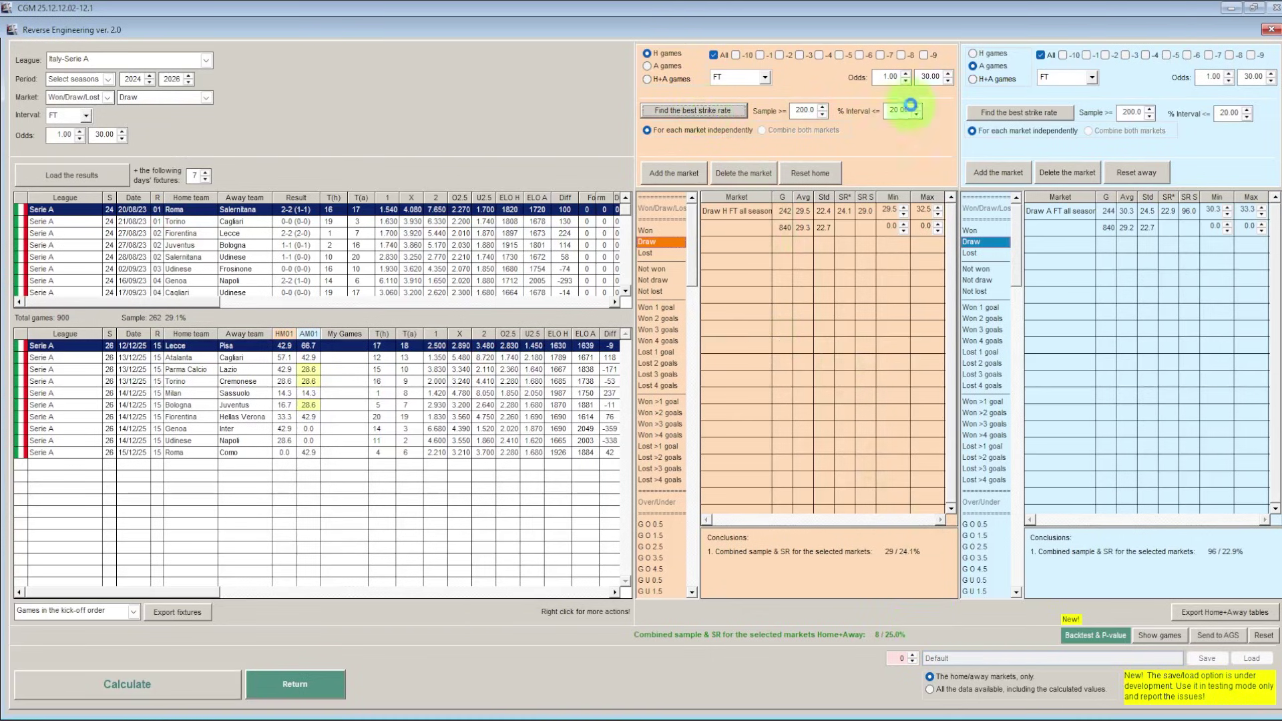
{"action": "left_click", "coordinate": [1011, 115]}
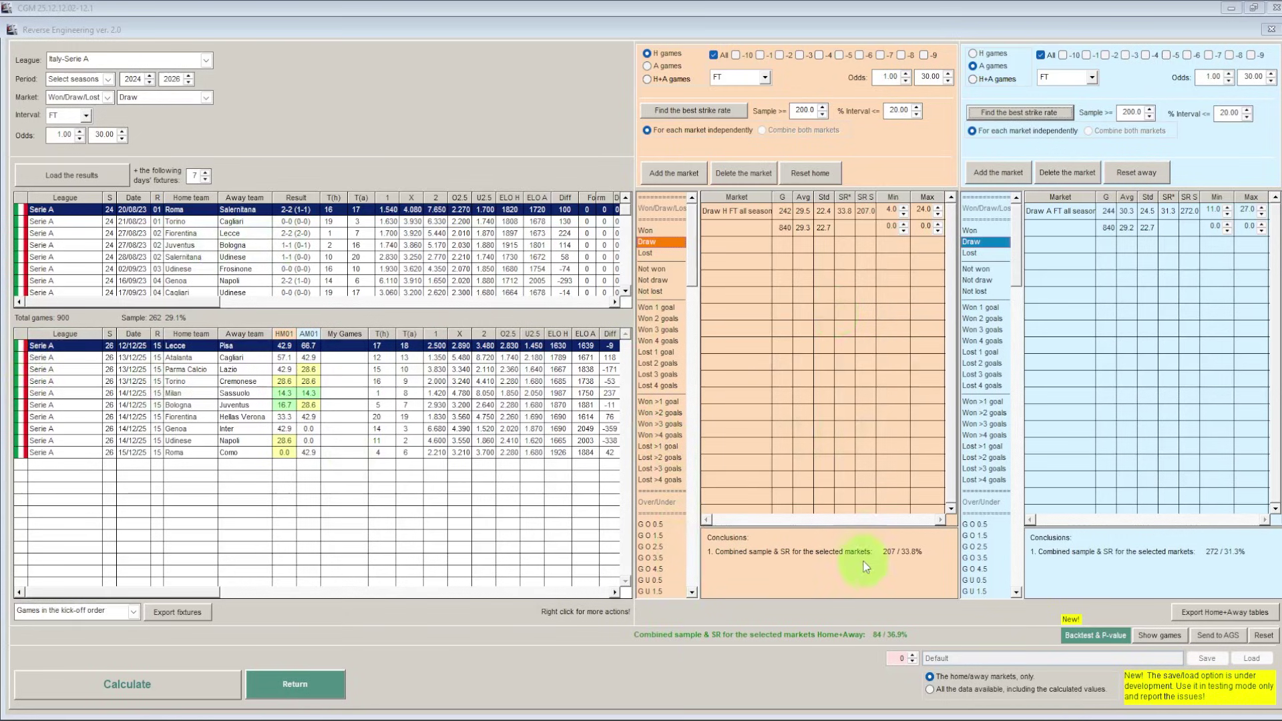
{"action": "left_click", "coordinate": [1095, 636]}
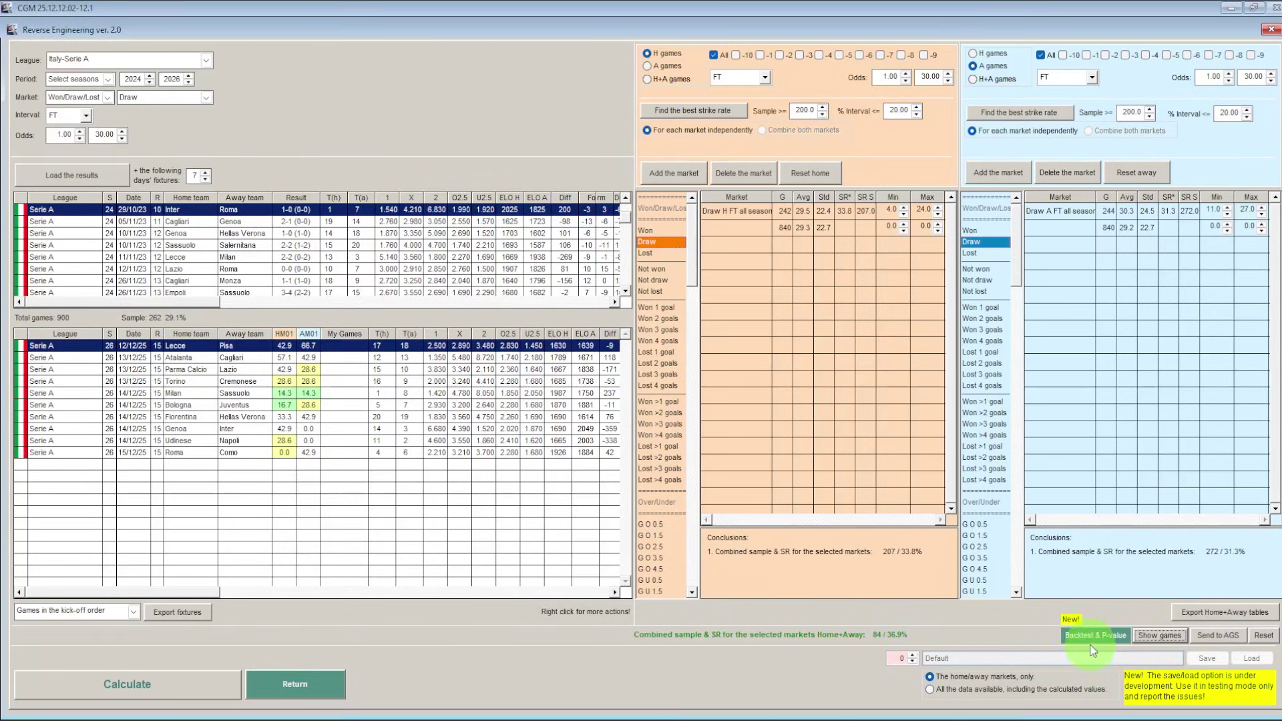
Run the backtest and plot the Draw p-value graph from 29/10/23 to 23/11/25.
{"action": "left_click", "coordinate": [1090, 640]}
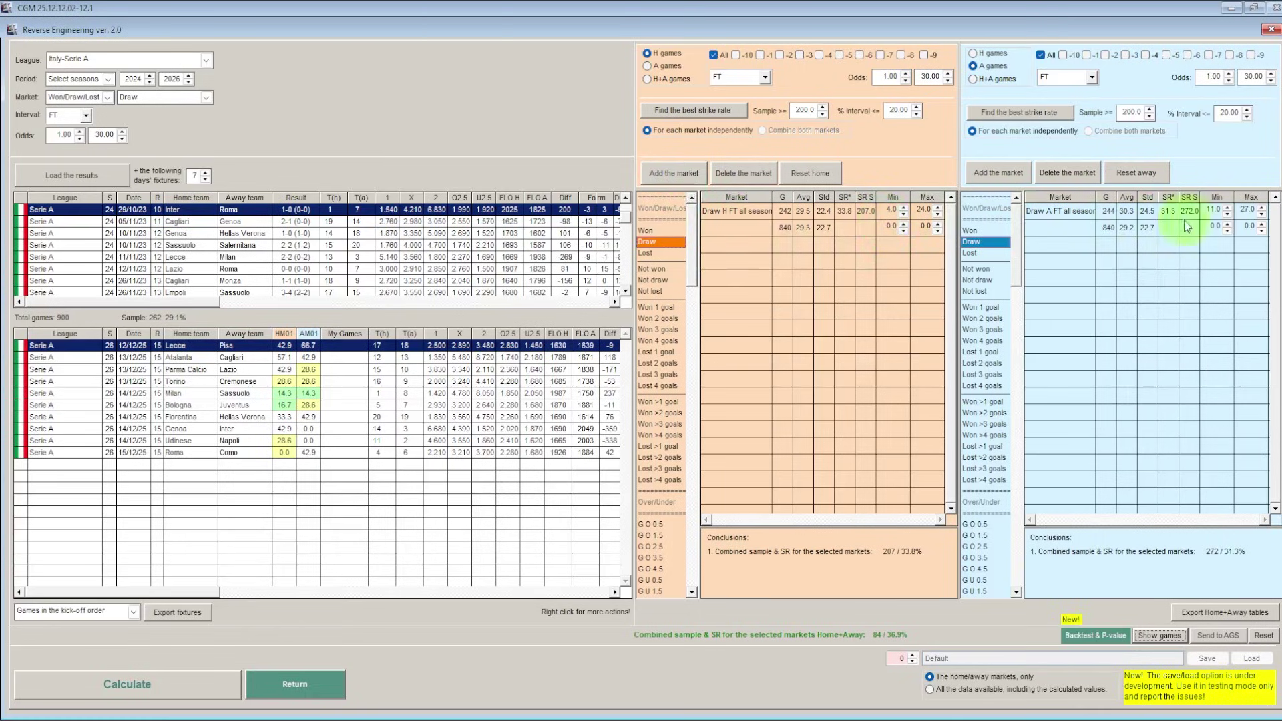
{"action": "left_click", "coordinate": [1095, 635]}
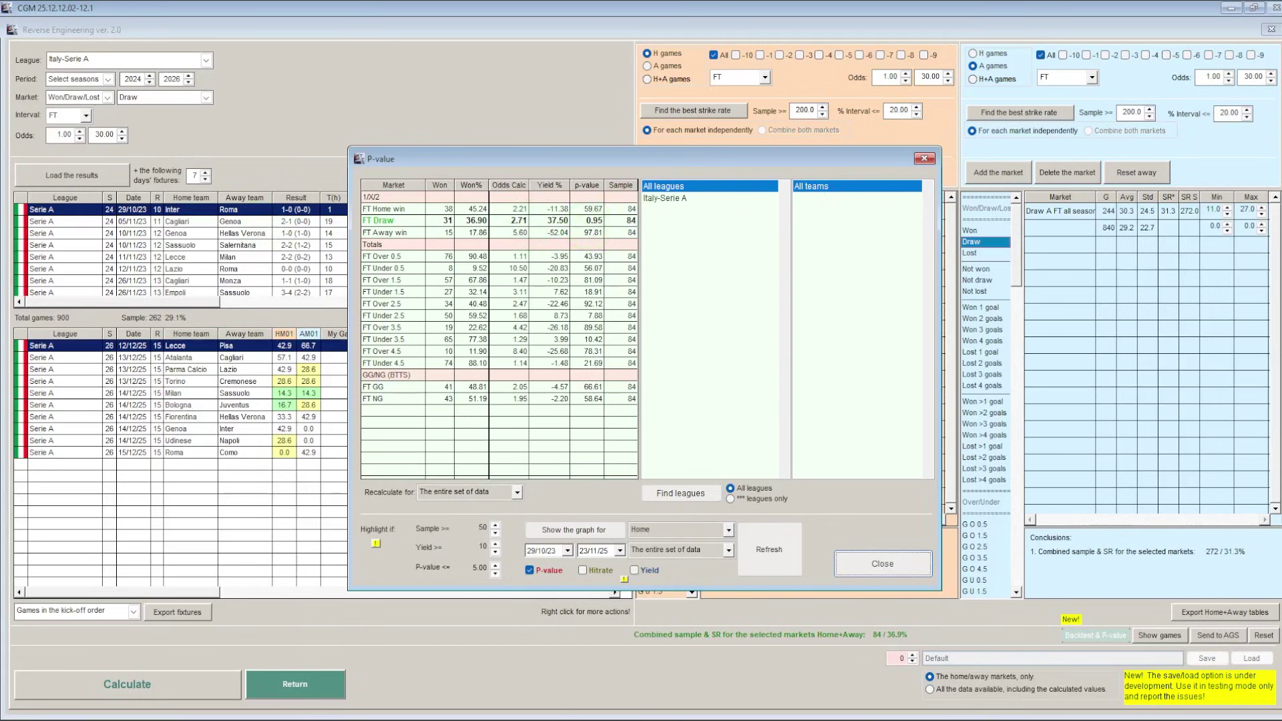
{"action": "left_click", "coordinate": [681, 529]}
{"action": "left_click", "coordinate": [677, 557]}
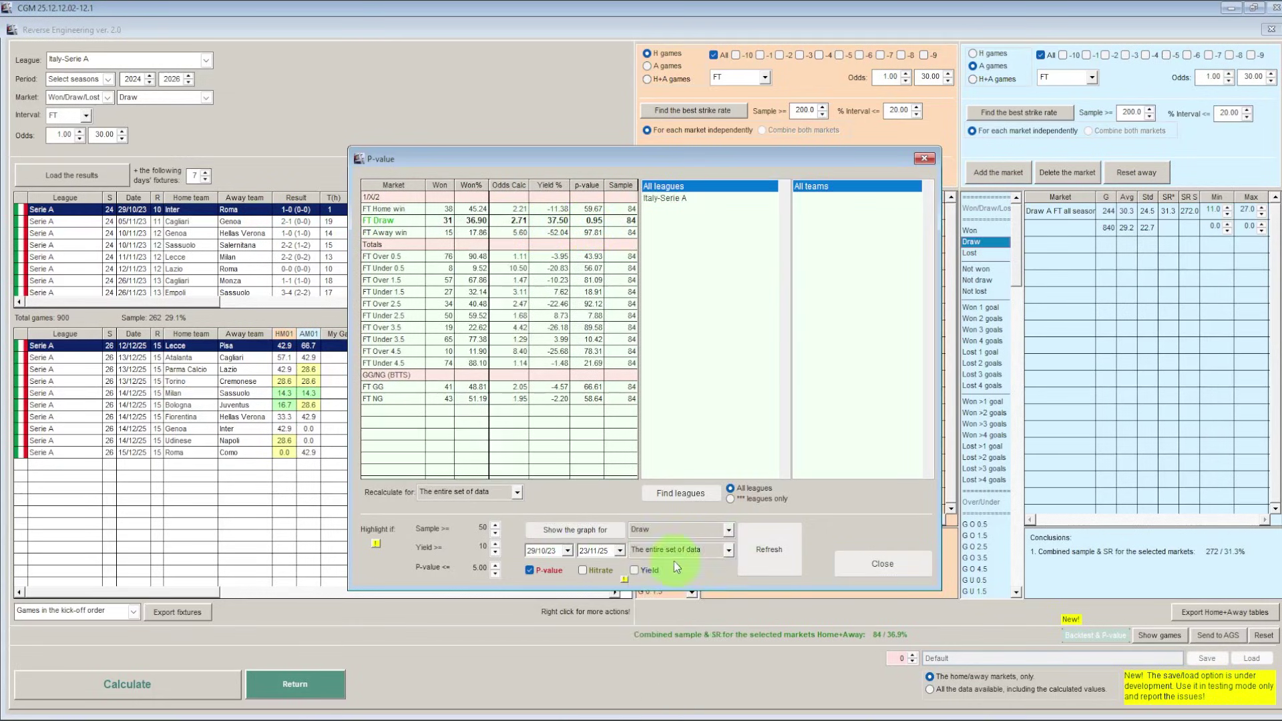
{"action": "left_click", "coordinate": [560, 534]}
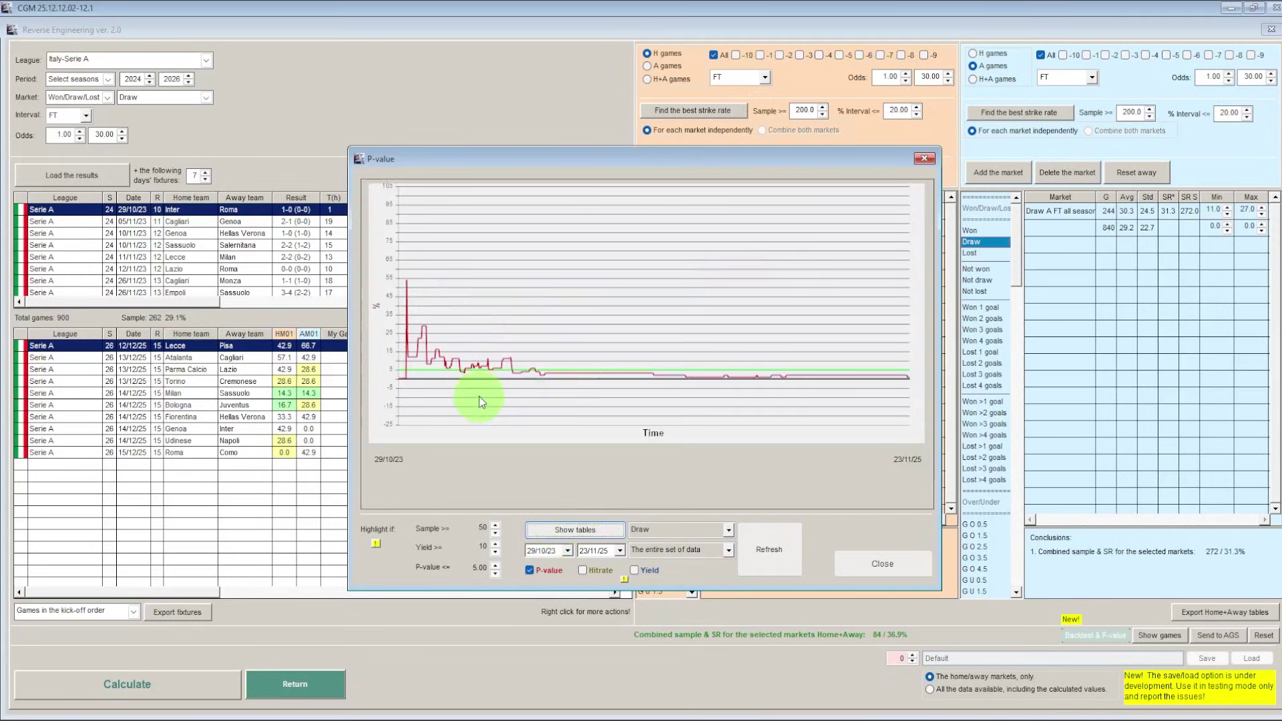
Add the yield line to the Draw graph, review it, and close the P-value window.
{"action": "mouse_move", "coordinate": [542, 379]}
{"action": "left_click", "coordinate": [635, 572]}
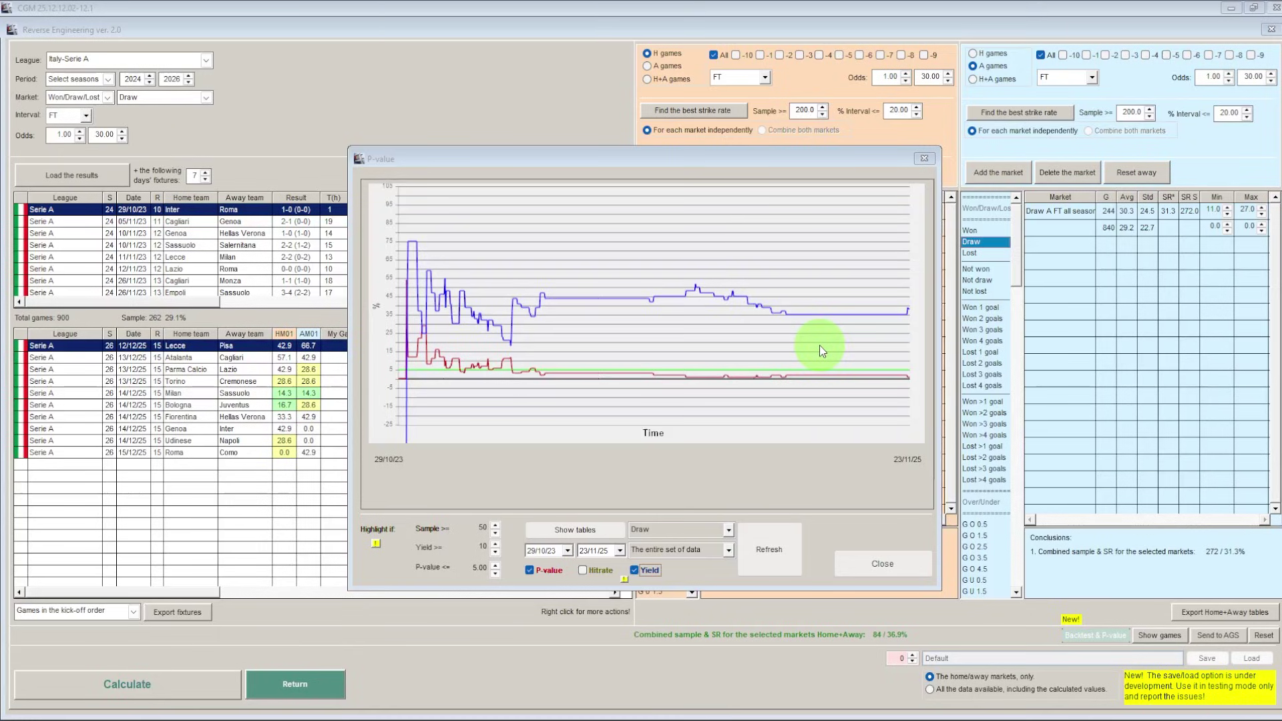
{"action": "left_click", "coordinate": [875, 566]}
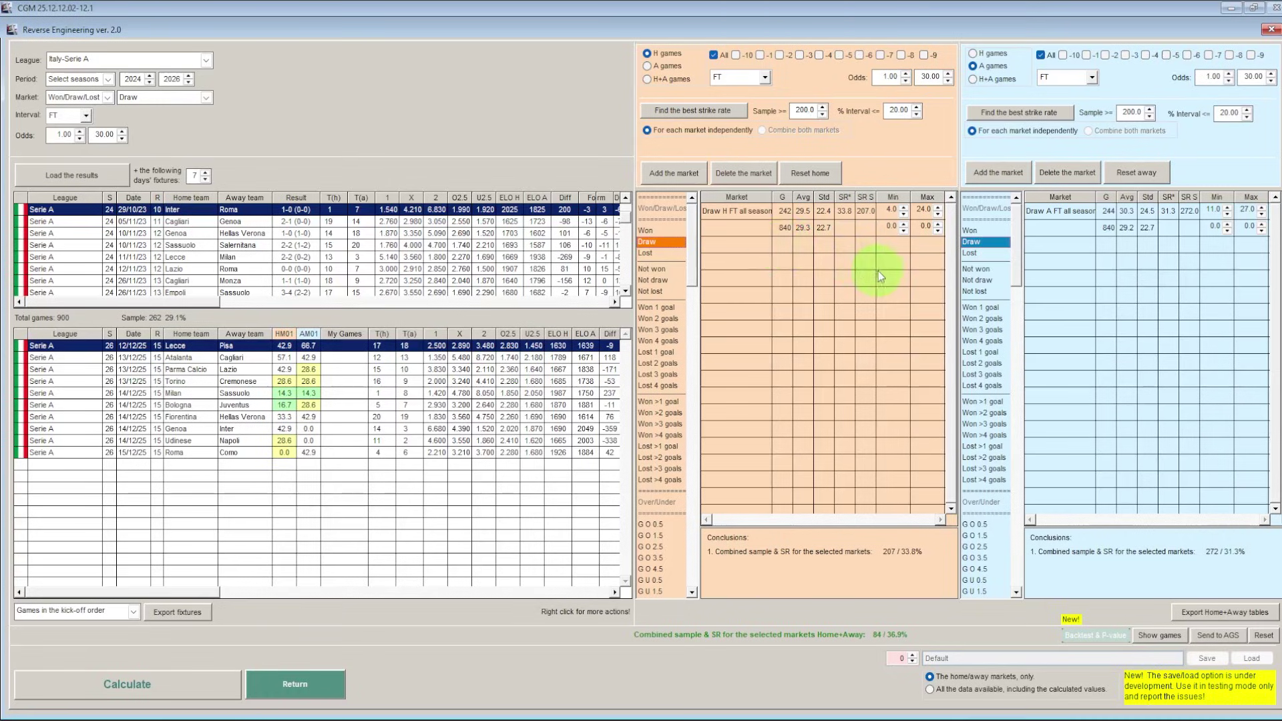
Reset home and away Draw ranges to 0–30 and backtest the 352-game sample.
{"action": "double_click", "coordinate": [892, 209]}
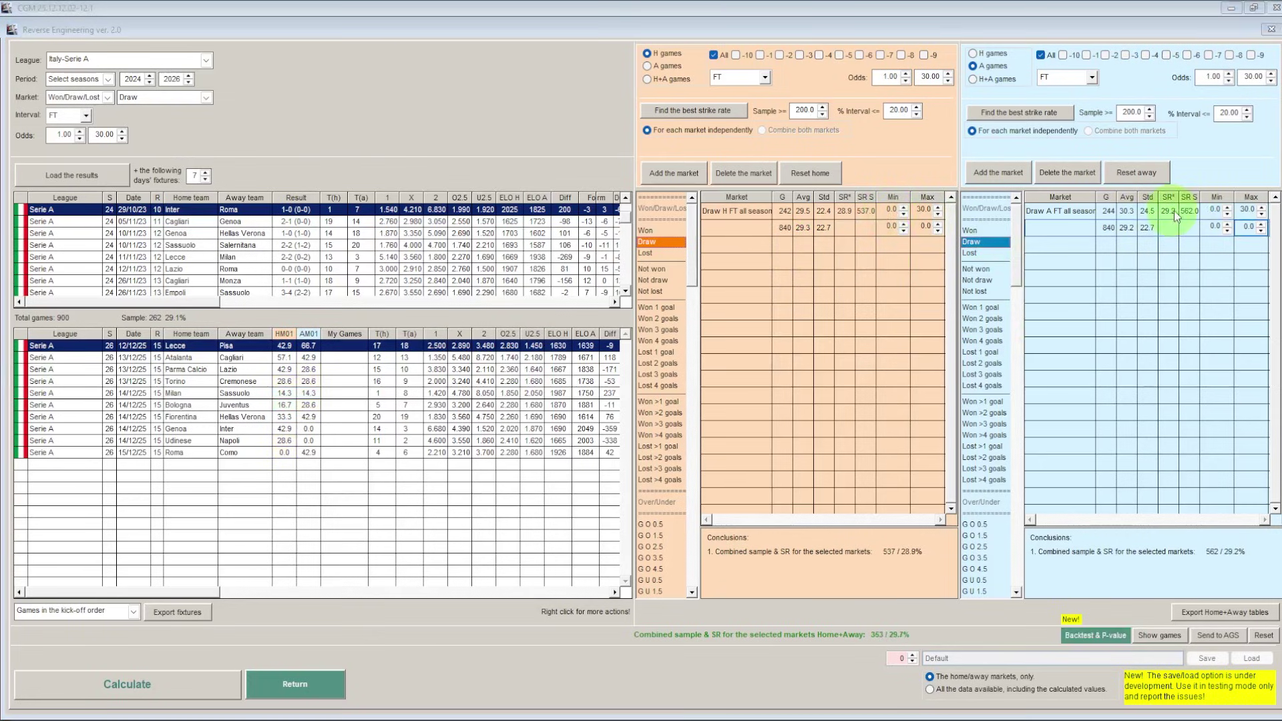
{"action": "double_click", "coordinate": [1213, 211]}
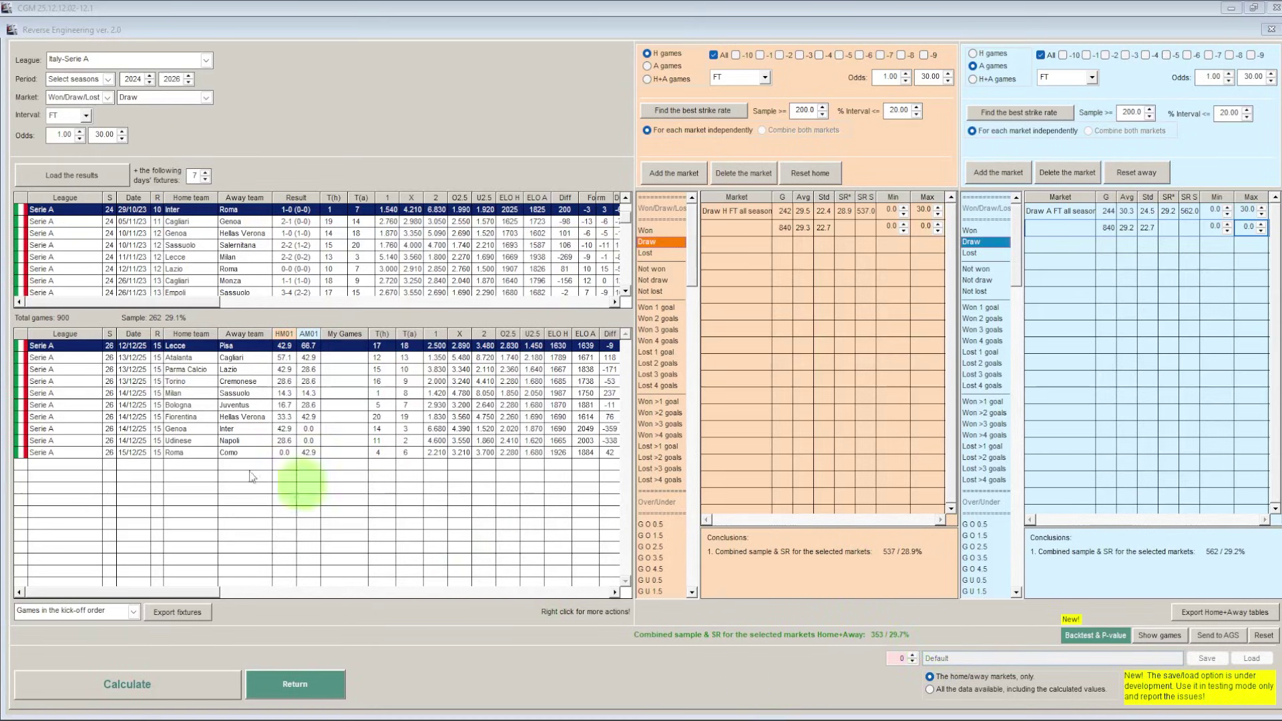
{"action": "left_click", "coordinate": [1095, 635]}
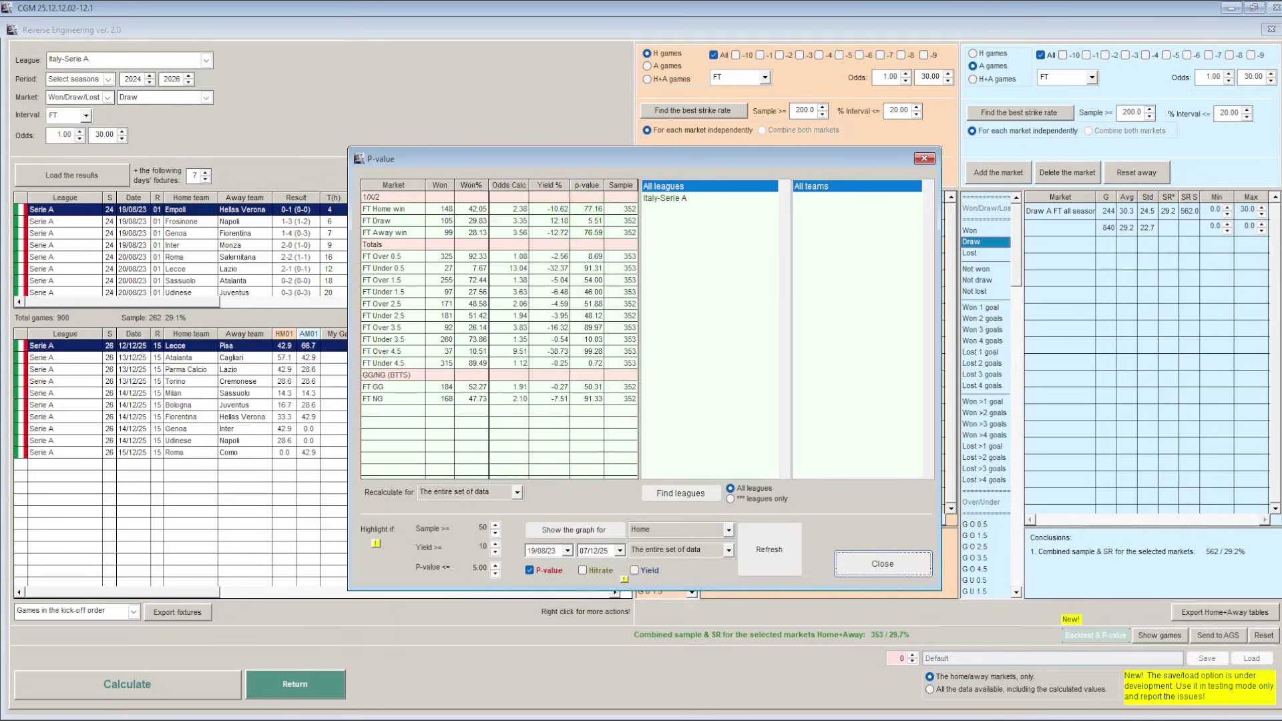
Graph the unfiltered Draw market's p-value with its yield line, then close the P-value window.
{"action": "left_click", "coordinate": [727, 530]}
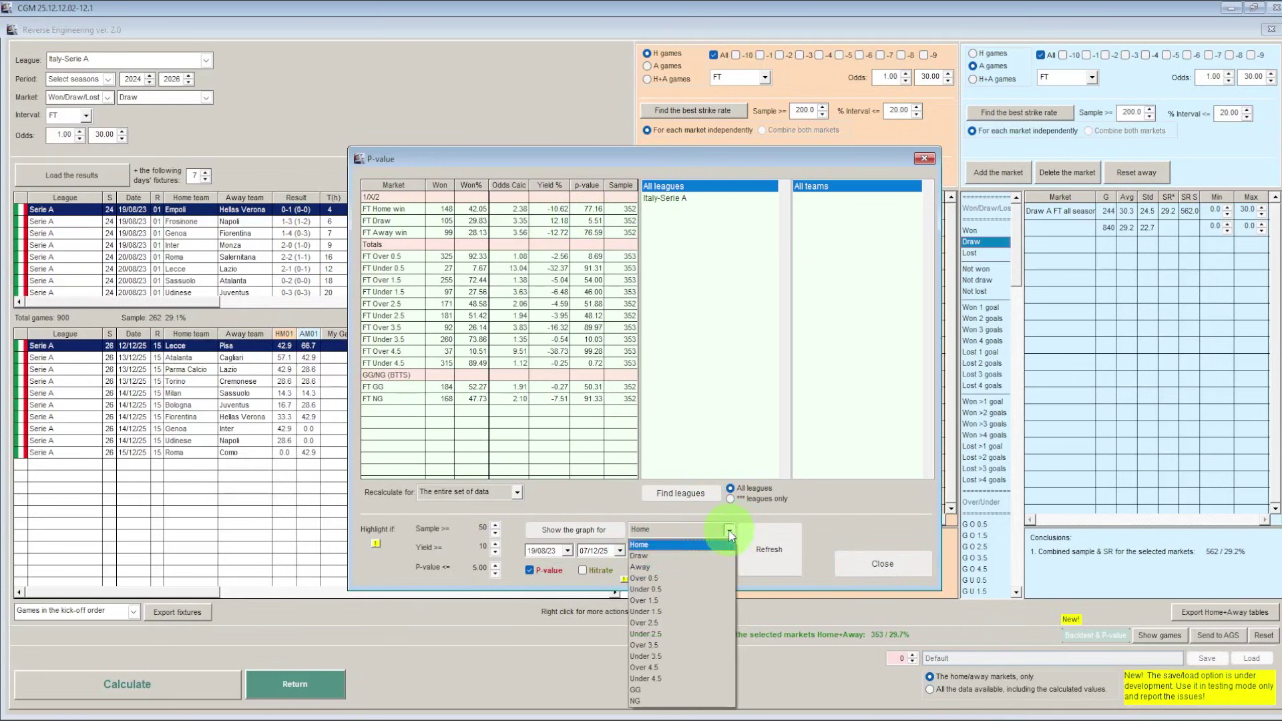
{"action": "left_click", "coordinate": [639, 555]}
{"action": "left_click", "coordinate": [587, 531]}
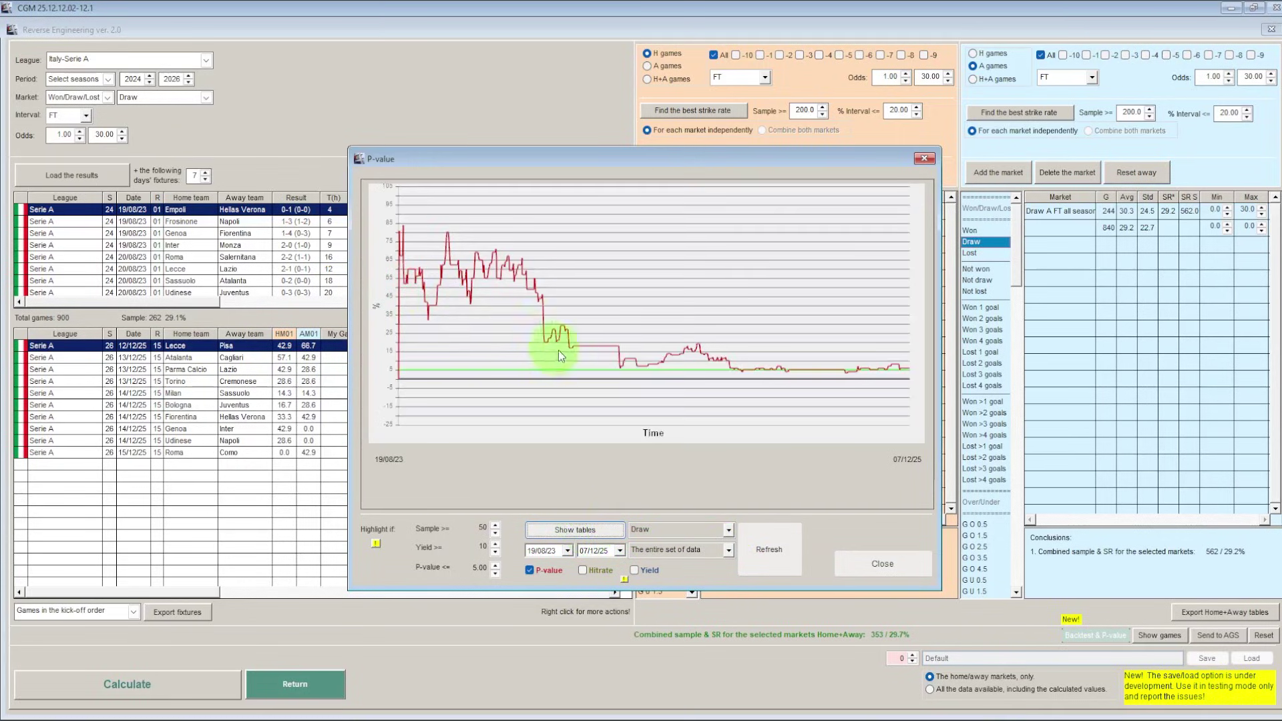
{"action": "mouse_move", "coordinate": [735, 378]}
{"action": "left_click", "coordinate": [634, 571]}
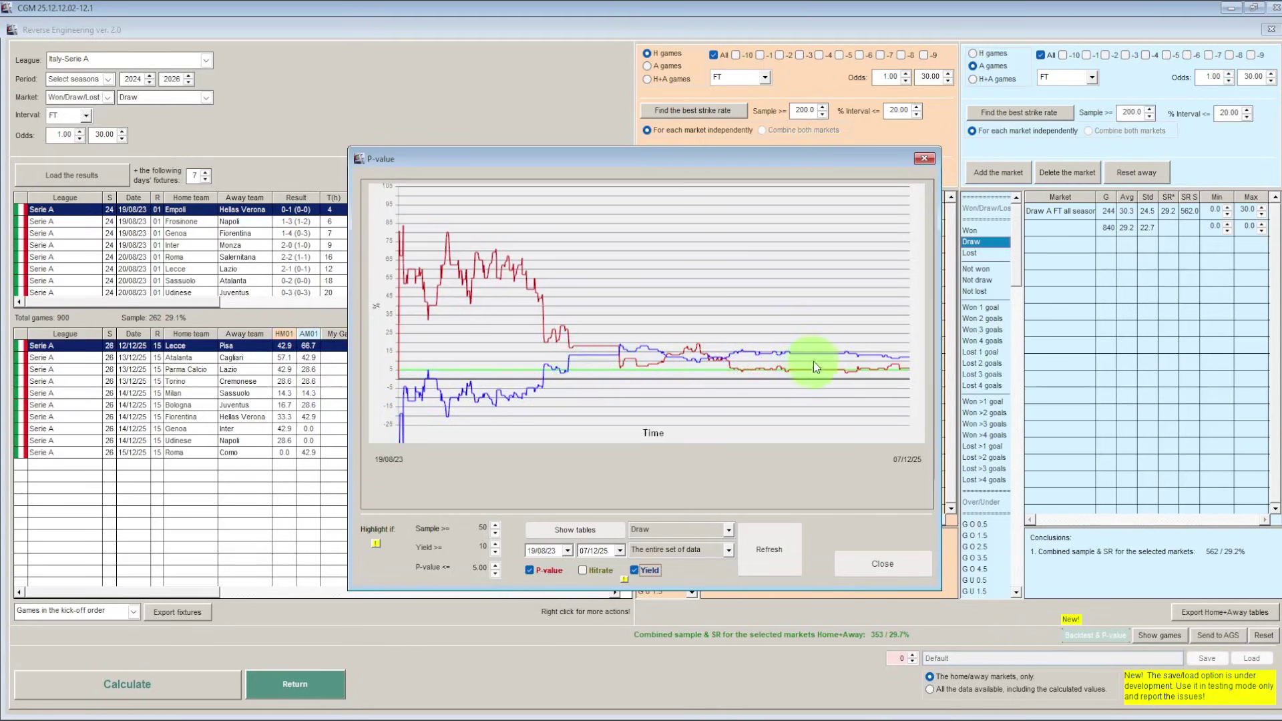
{"action": "left_click", "coordinate": [881, 564]}
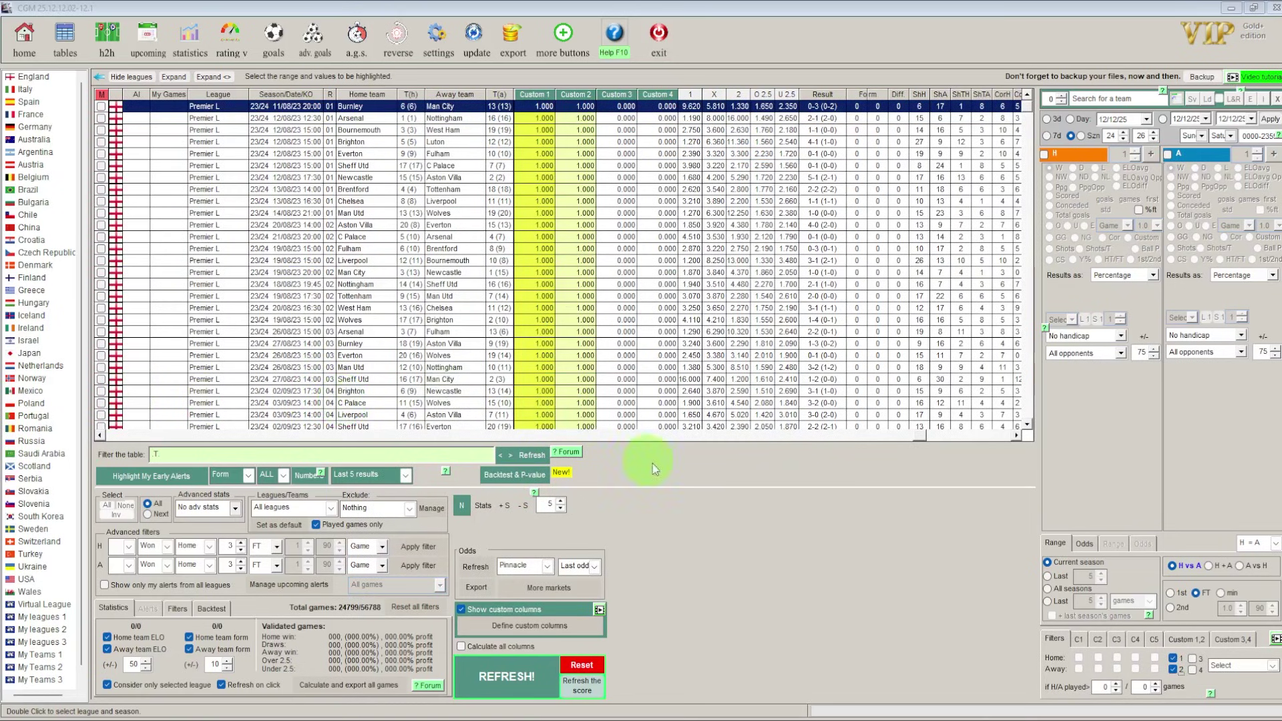
Check the C1 xG custom column formula, then backtest all leagues (FT Draw yield -3.43%).
{"action": "left_click", "coordinate": [509, 631]}
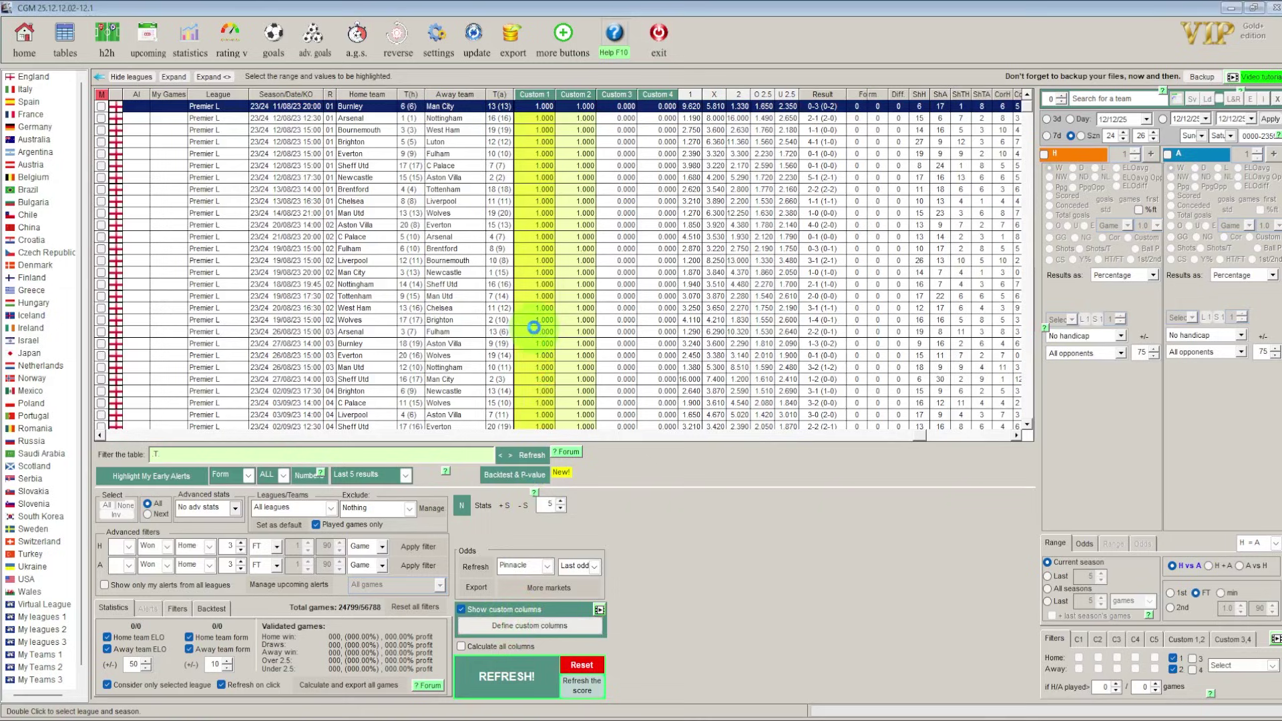
{"action": "double_click", "coordinate": [534, 327]}
{"action": "left_click_drag", "start_coordinate": [509, 173], "coordinate": [422, 173]}
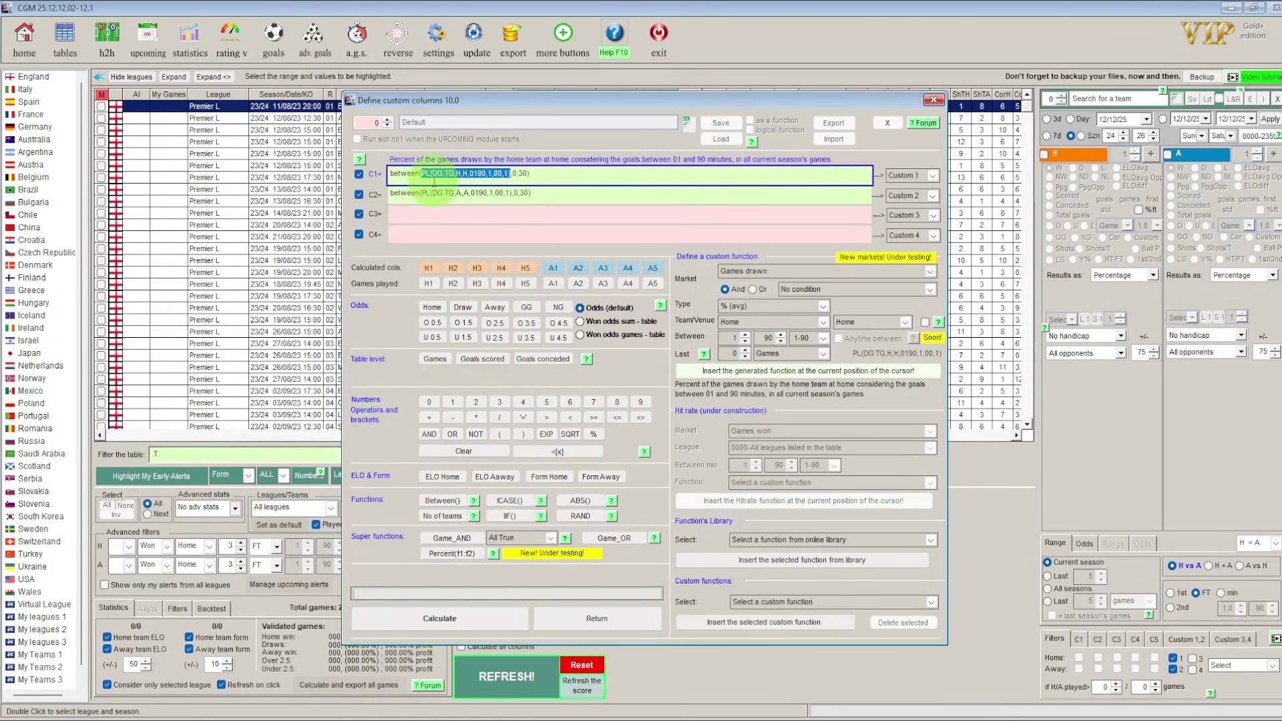
{"action": "key", "text": "Escape"}
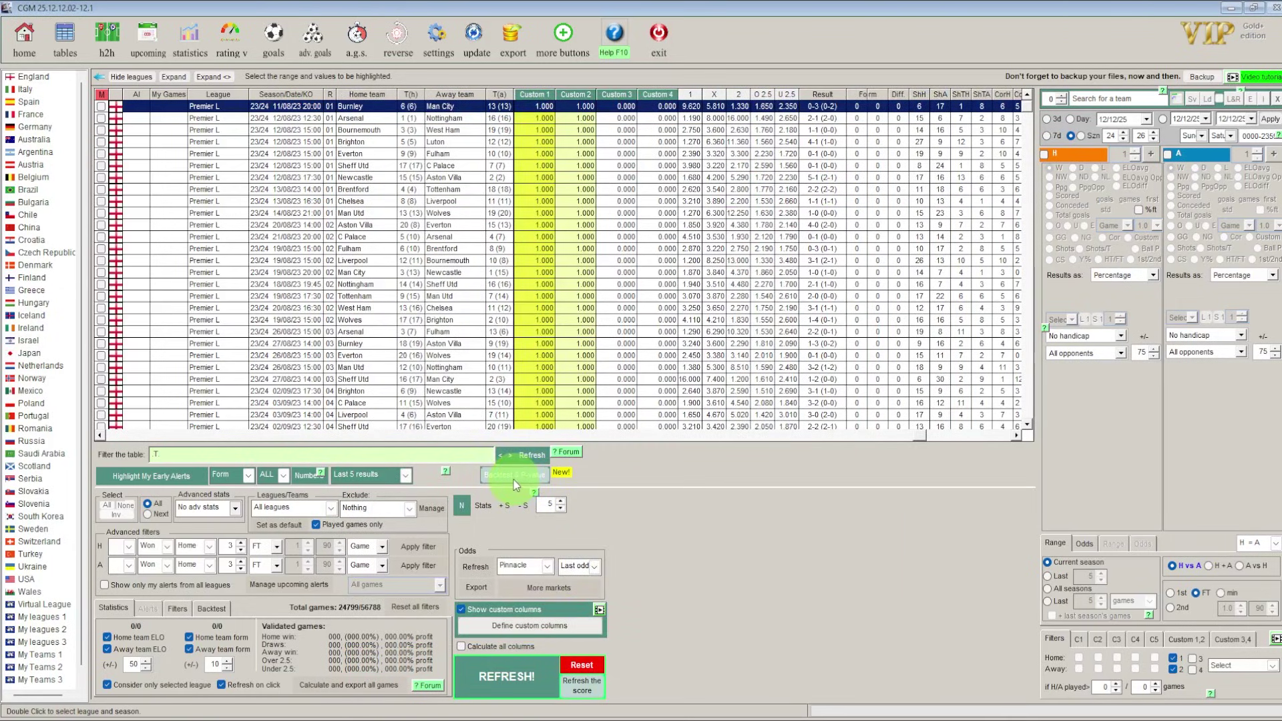
{"action": "left_click", "coordinate": [514, 478]}
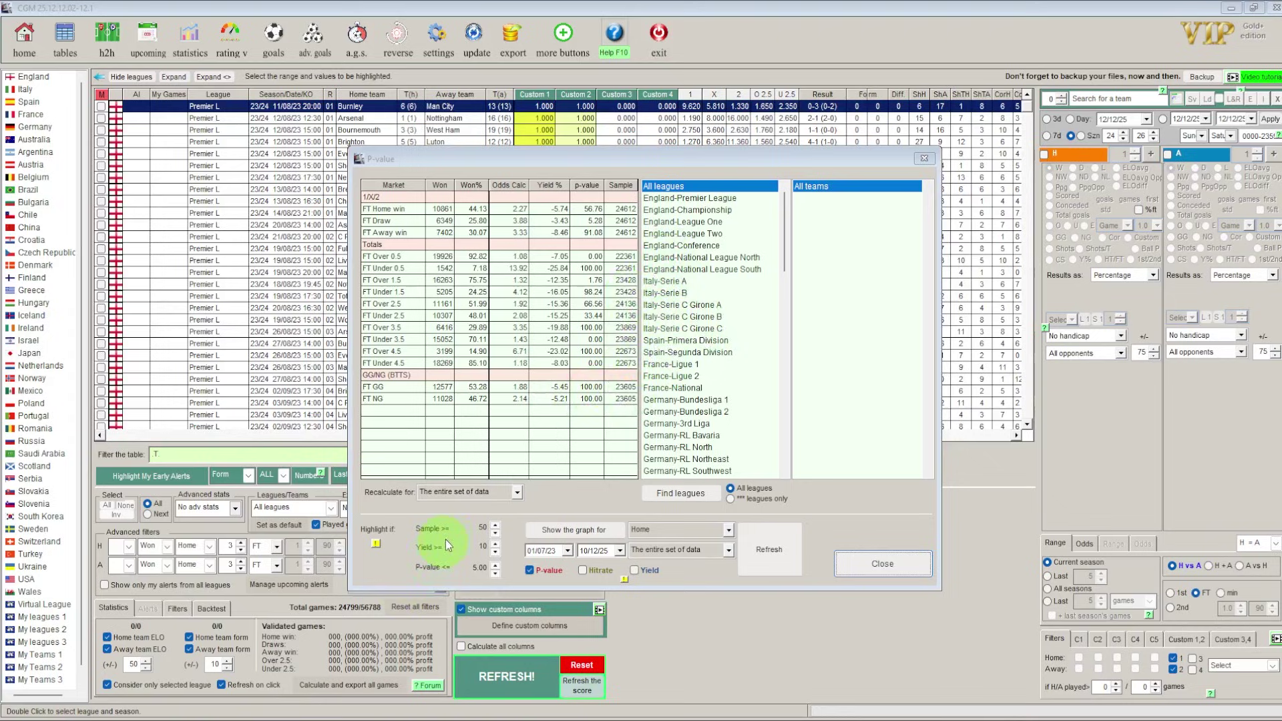
Set highlight criteria to yield ≥ 5 and p-value ≤ 7, and list qualifying leagues.
{"action": "double_click", "coordinate": [475, 546]}
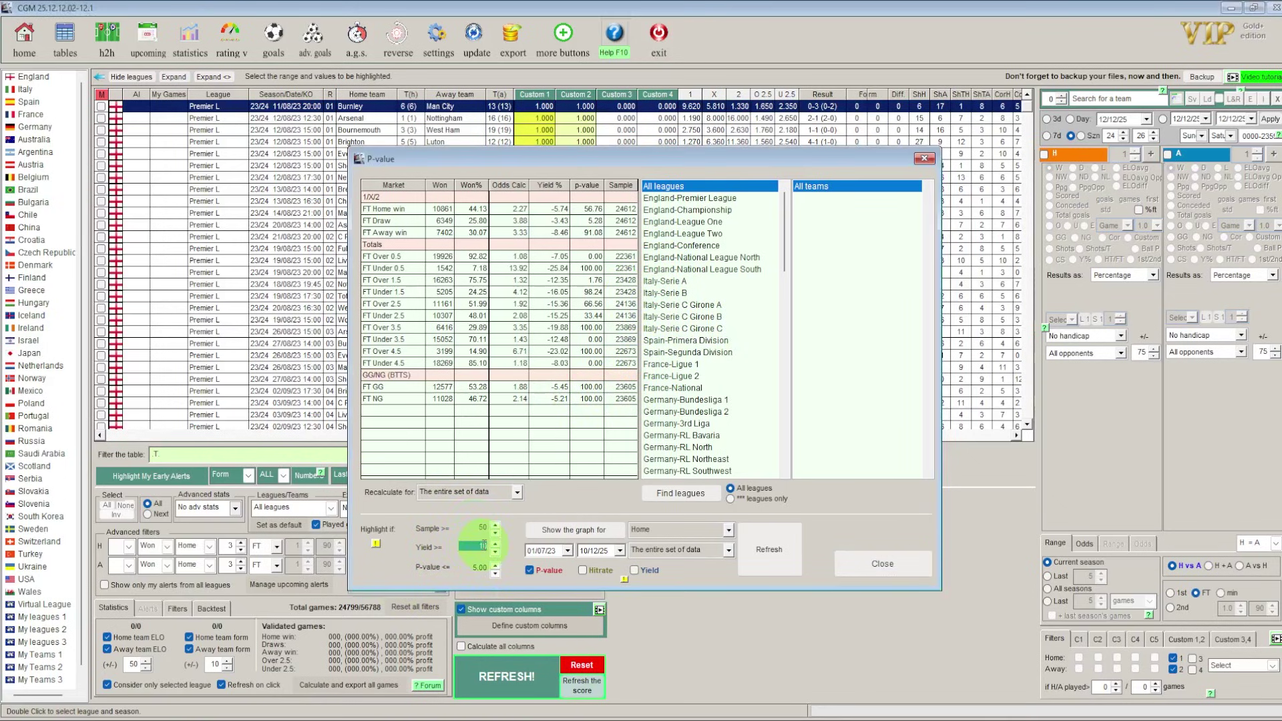
{"action": "type", "text": "5"}
{"action": "double_click", "coordinate": [473, 568]}
{"action": "type", "text": "7"}
{"action": "left_click", "coordinate": [695, 495]}
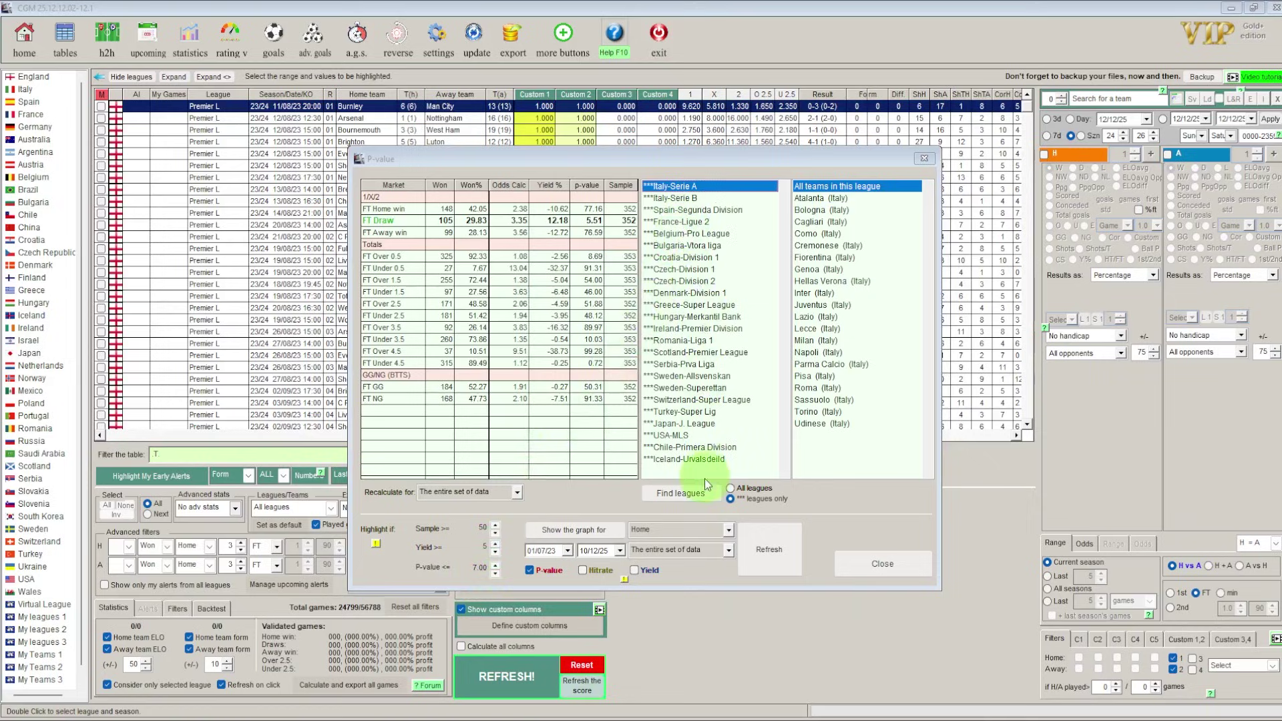
Inspect the p-value results for Spain-Segunda Division and Romania-Liga 1.
{"action": "left_click", "coordinate": [687, 210]}
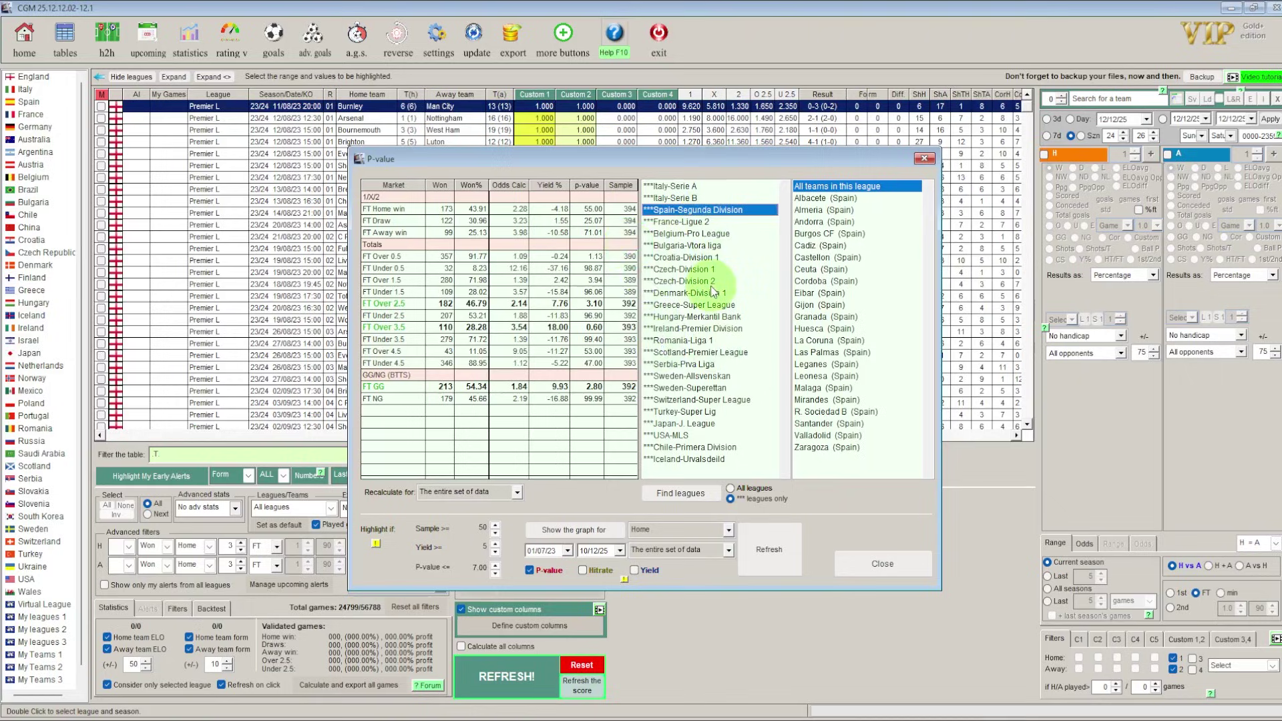
{"action": "left_click", "coordinate": [681, 341]}
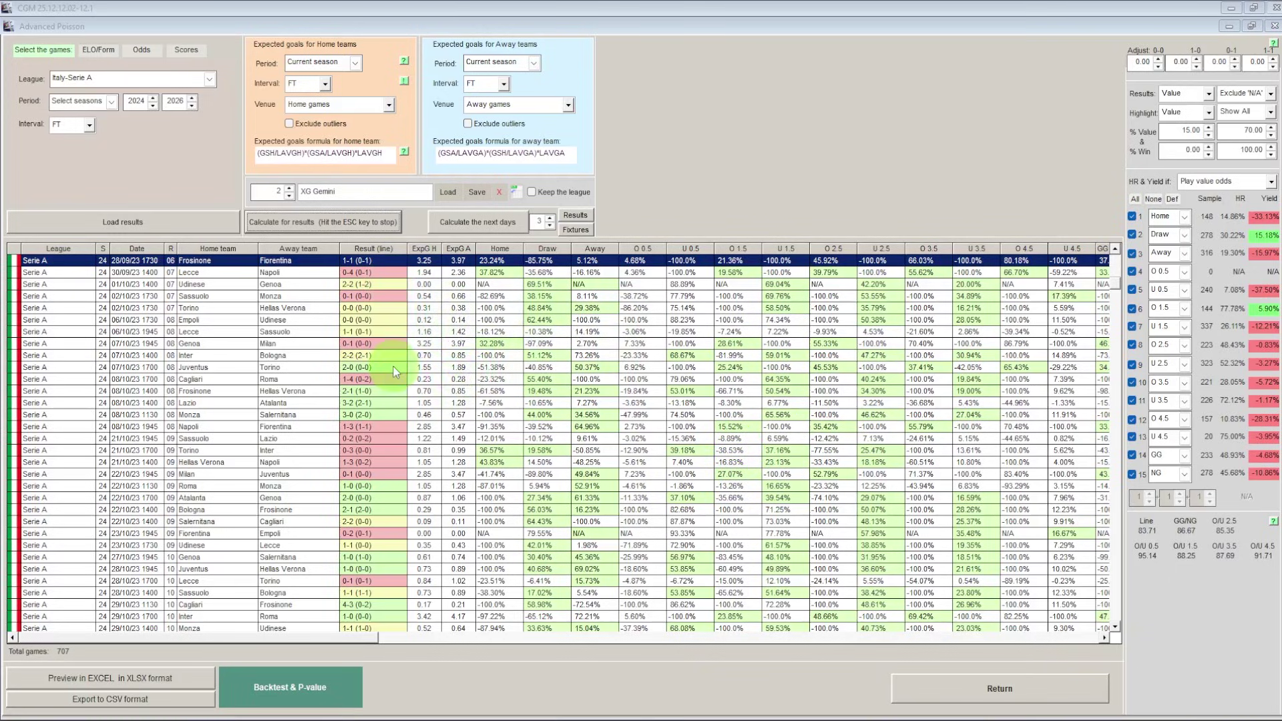
Calculate xG predictions for the Serie A fixtures over the next 3 days (12–15 December 2025).
{"action": "left_click", "coordinate": [478, 223]}
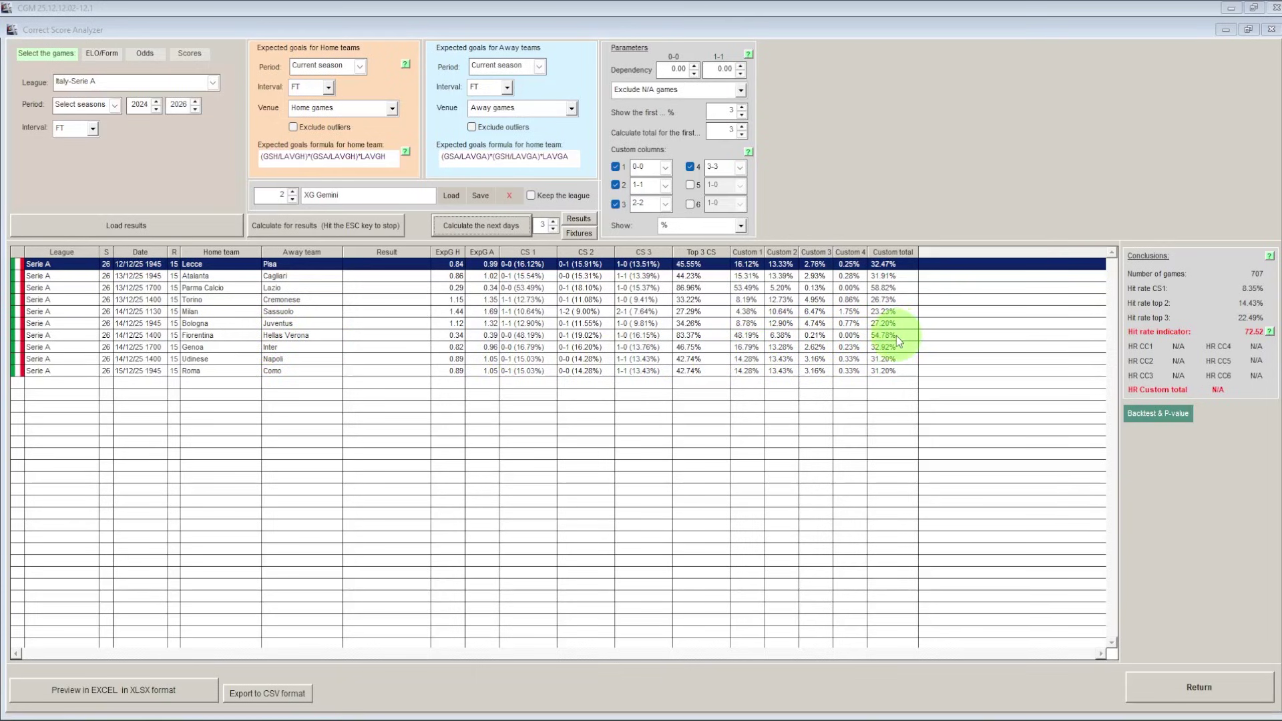
Check Betfair's Parma v Lazio odds, select Parma Calcio v Lazio in the analyzer, then close it.
{"action": "key", "text": "alt+Tab"}
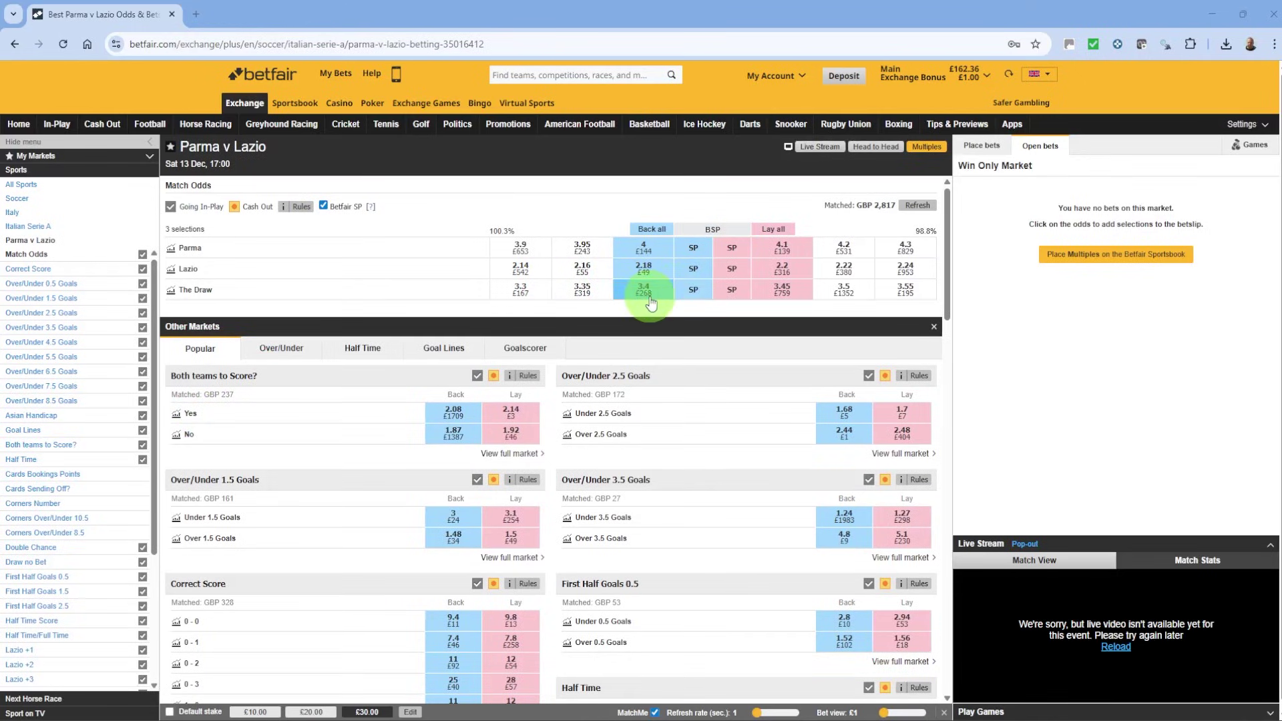
{"action": "left_click", "coordinate": [844, 715]}
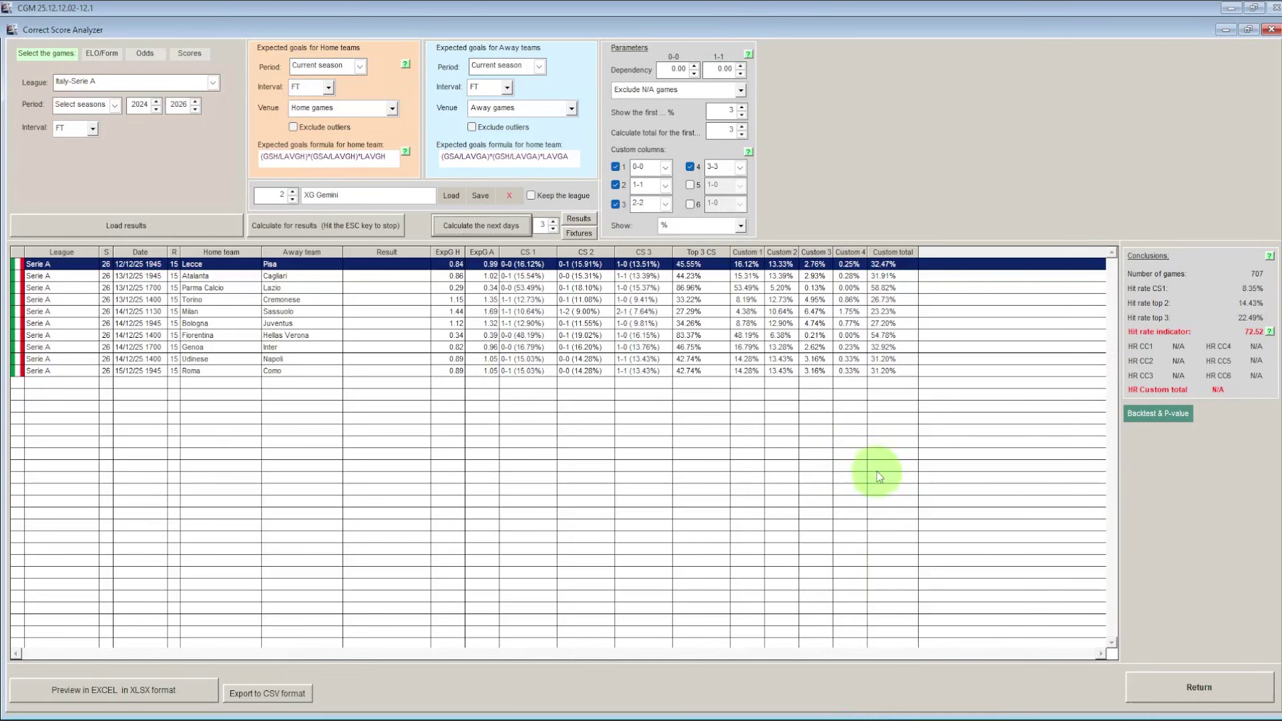
{"action": "left_click", "coordinate": [215, 292]}
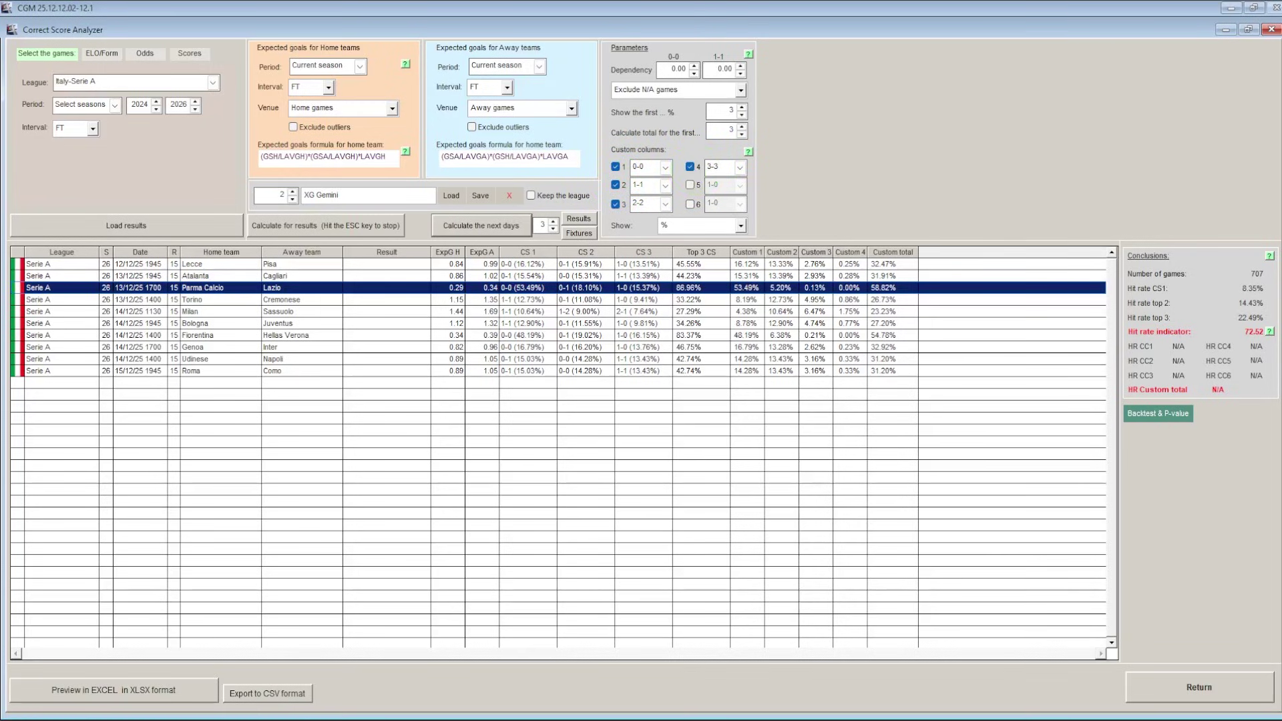
{"action": "key", "text": "Escape"}
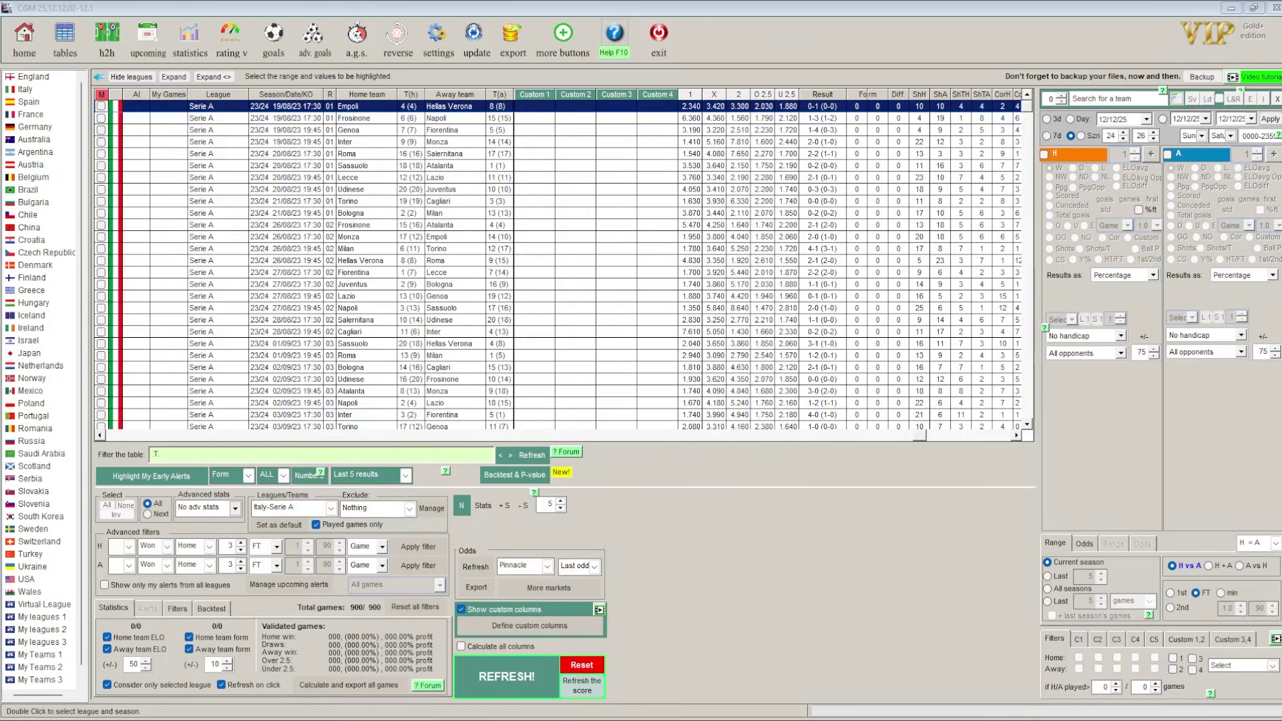
Look through the saved custom functions without choosing one, then compute C1 = ABS(CF(18)-CF(19))>0.2 over all games.
{"action": "left_click", "coordinate": [506, 625]}
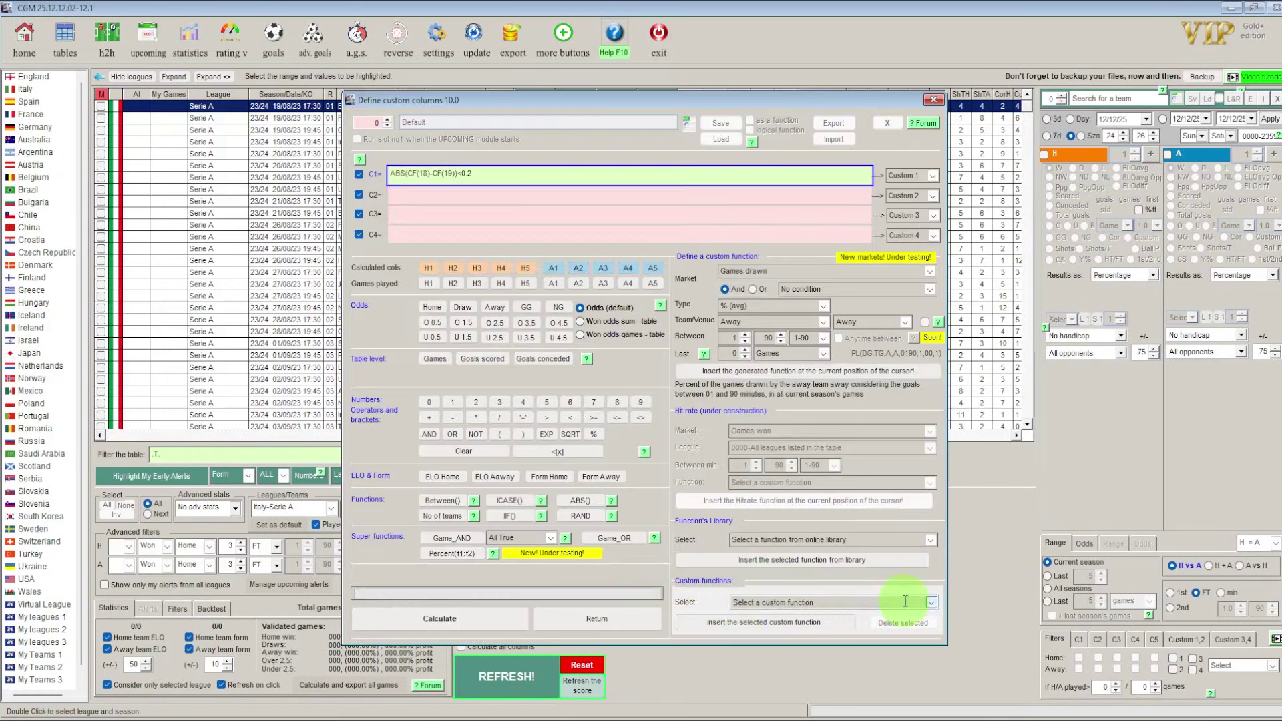
{"action": "left_click", "coordinate": [932, 603]}
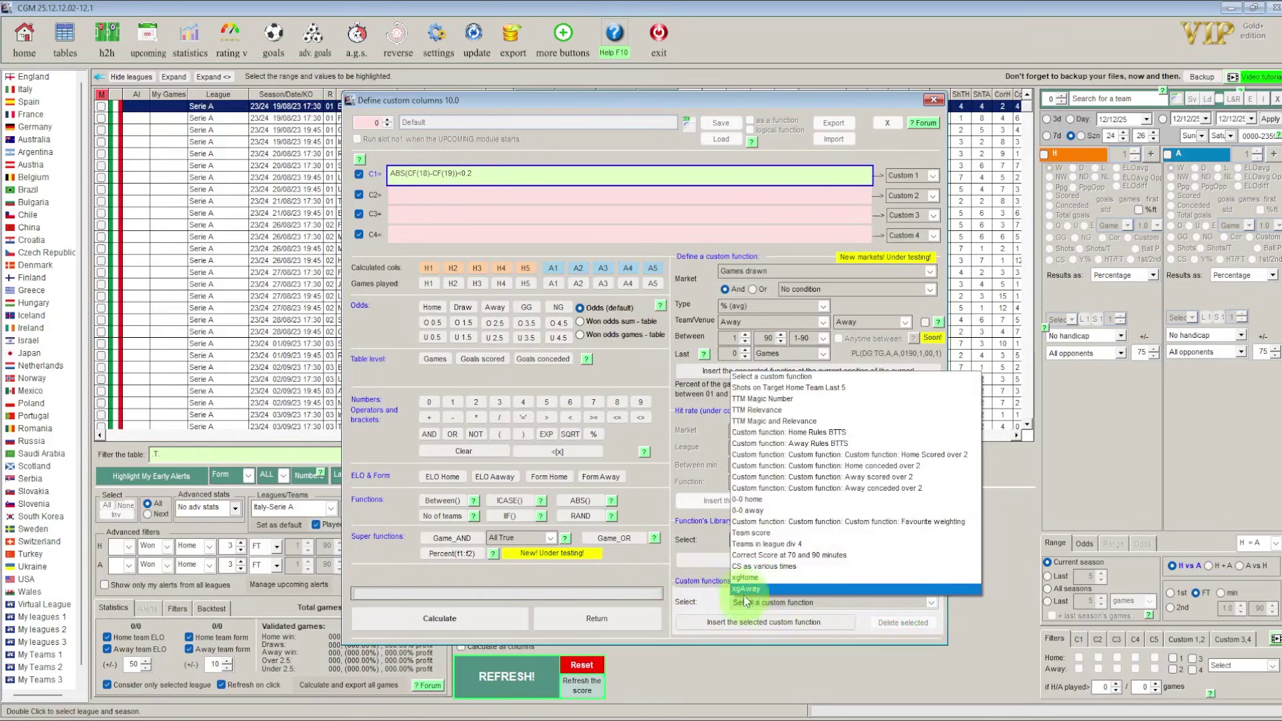
{"action": "left_click", "coordinate": [641, 582]}
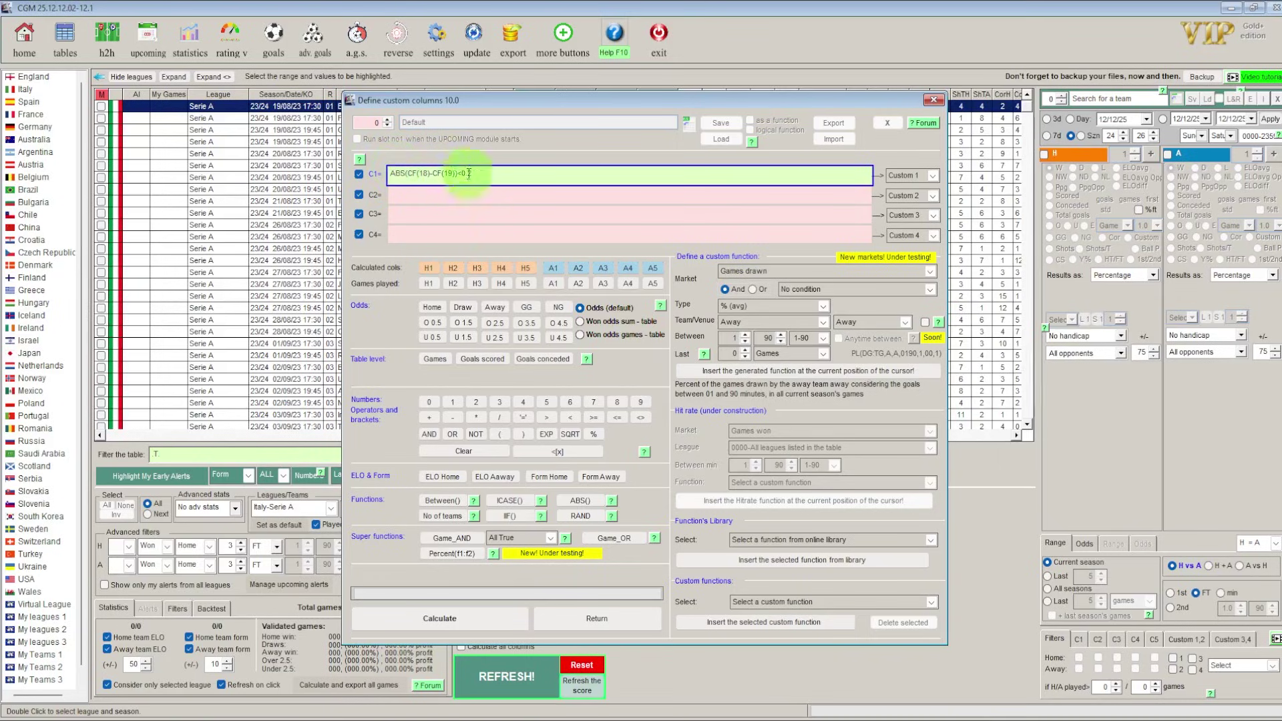
{"action": "left_click", "coordinate": [429, 623]}
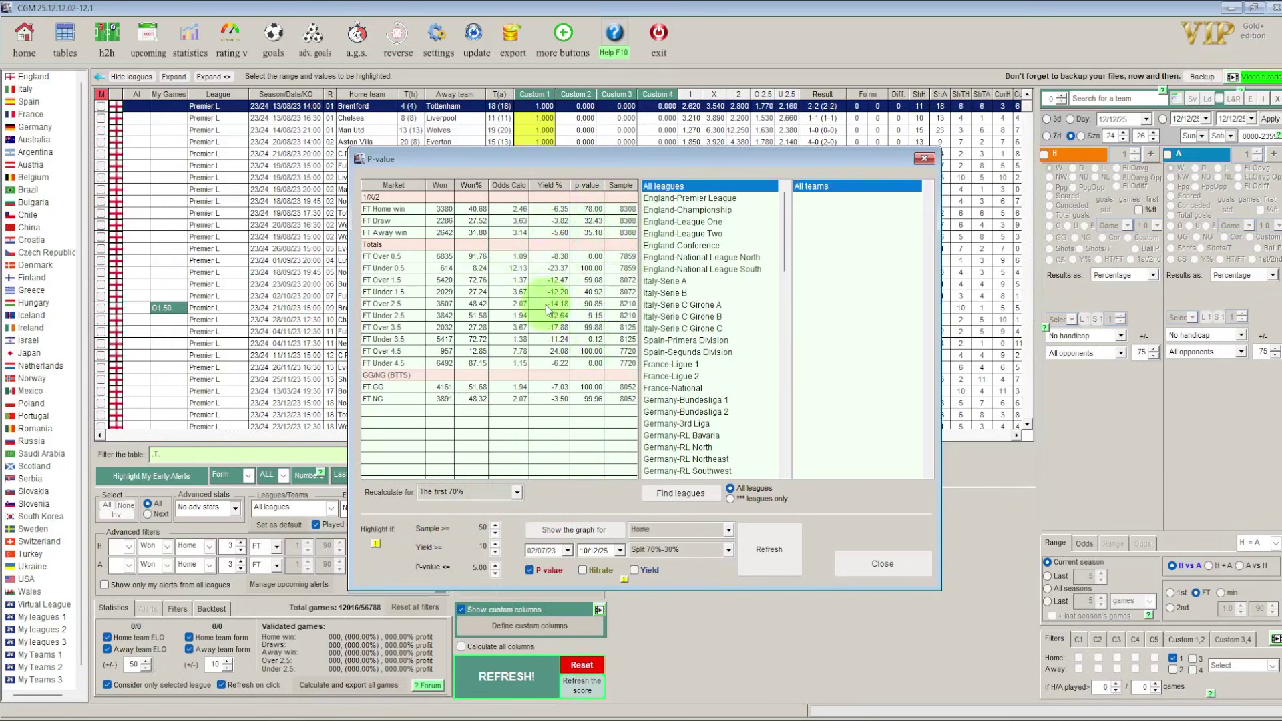
Plot Draw market P-value graphs for the 70% training and 30% validation periods.
{"action": "left_click", "coordinate": [662, 529]}
{"action": "left_click", "coordinate": [660, 558]}
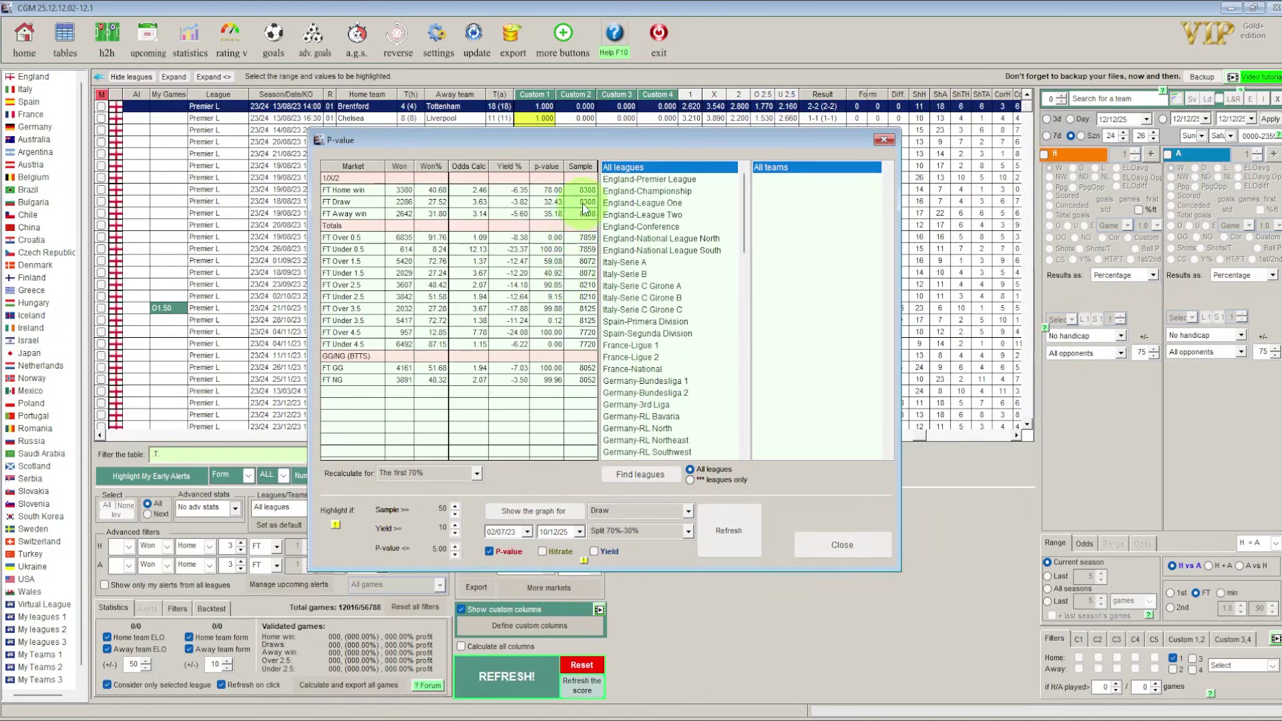
{"action": "left_click", "coordinate": [530, 512]}
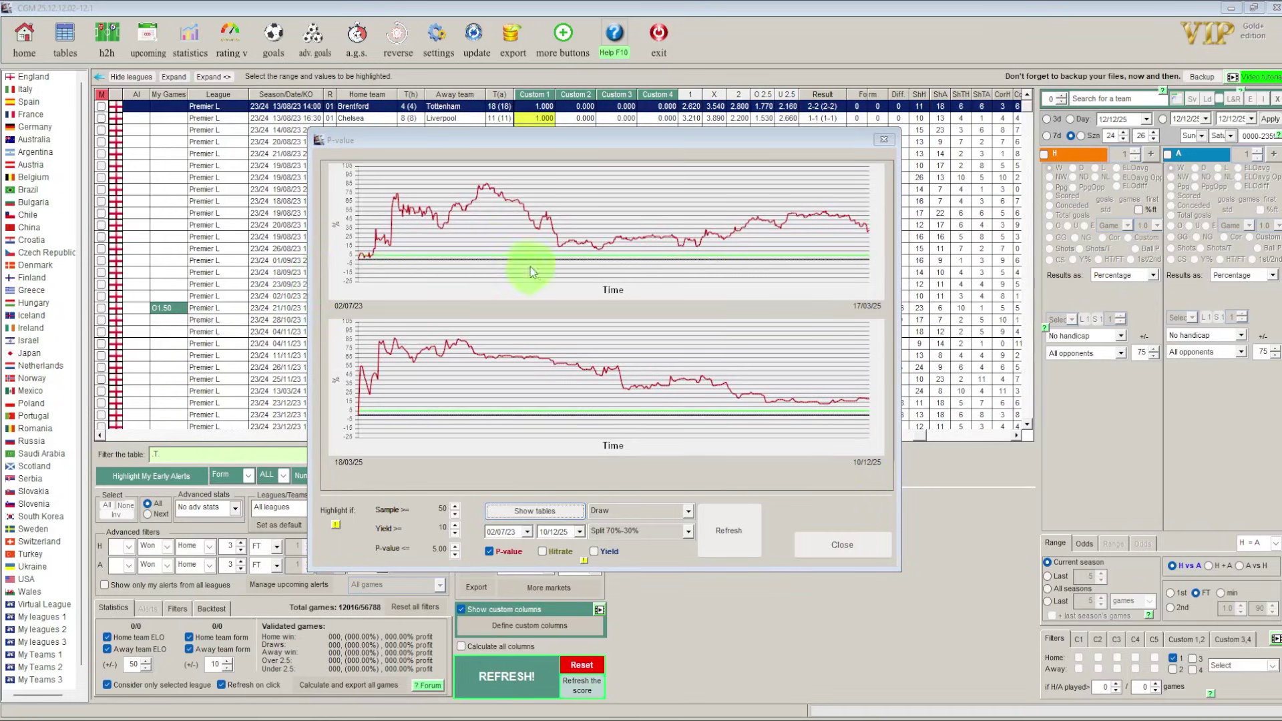
Read the Draw P-value curve values on both the 70% and 30% period charts.
{"action": "mouse_move", "coordinate": [369, 260]}
{"action": "mouse_move", "coordinate": [827, 410]}
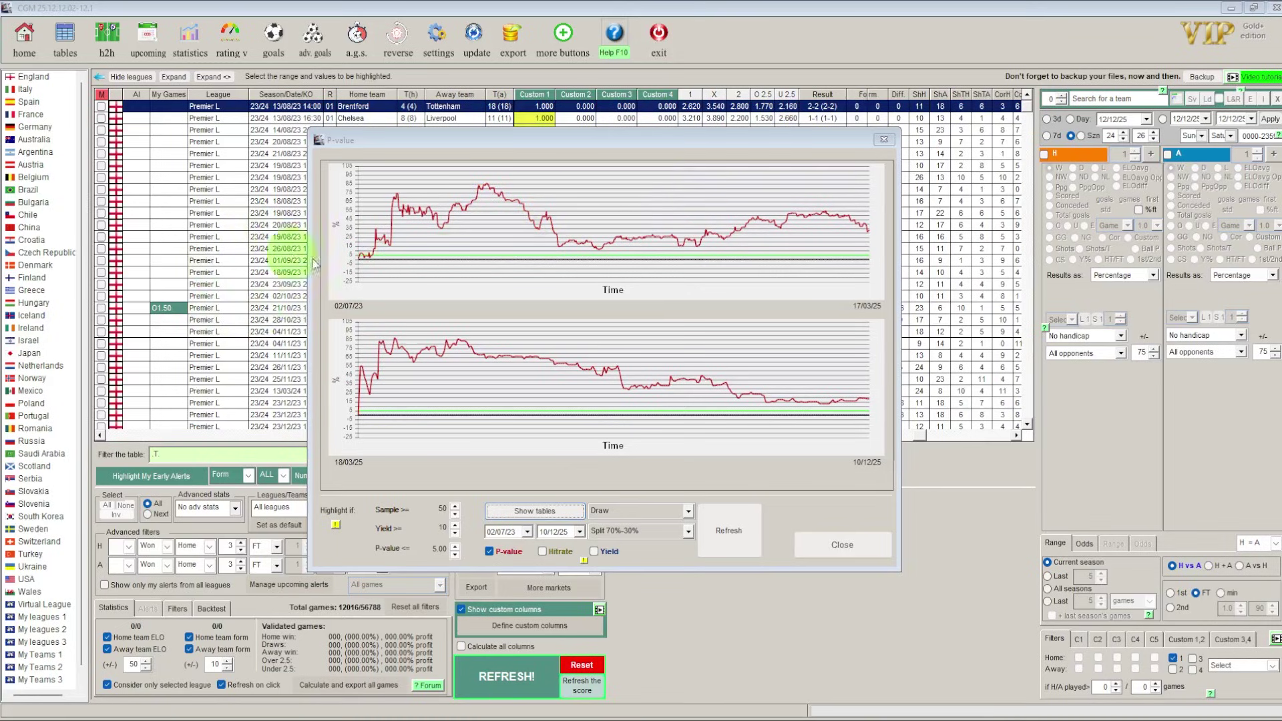
{"action": "mouse_move", "coordinate": [589, 263]}
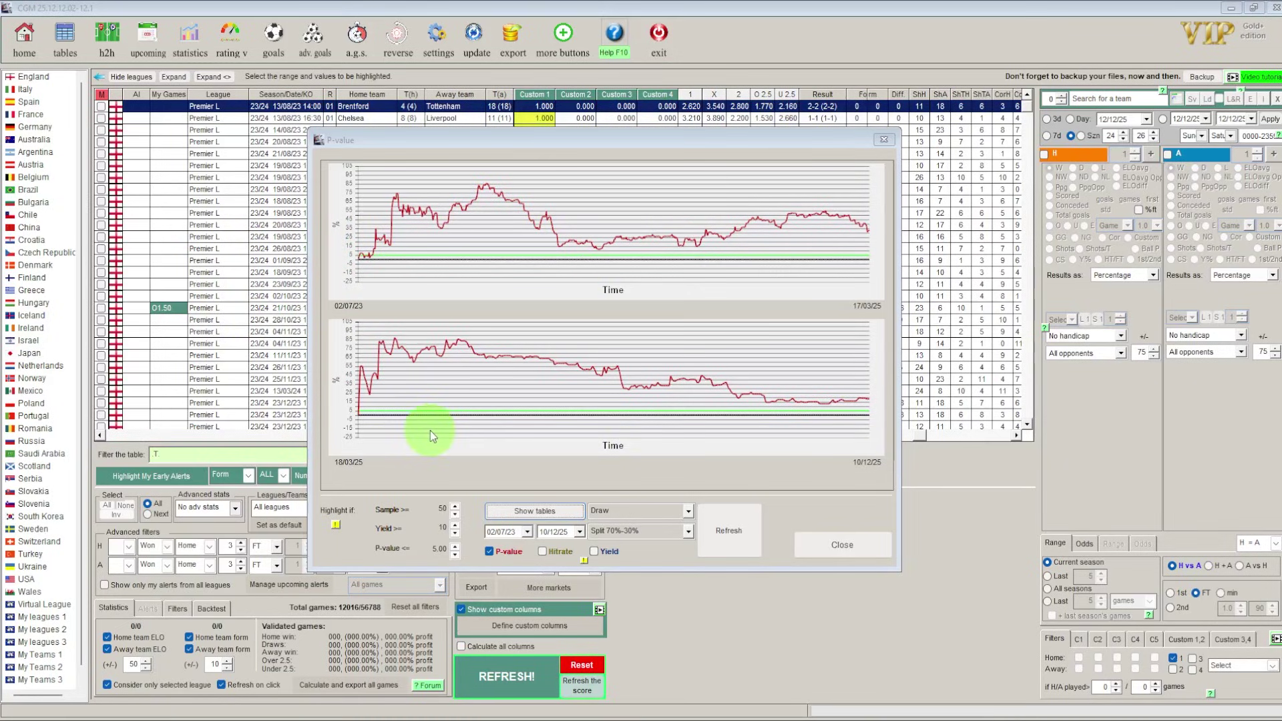
Add Draw yield lines to both period graphs and read their values.
{"action": "mouse_move", "coordinate": [484, 412]}
{"action": "left_click", "coordinate": [595, 551]}
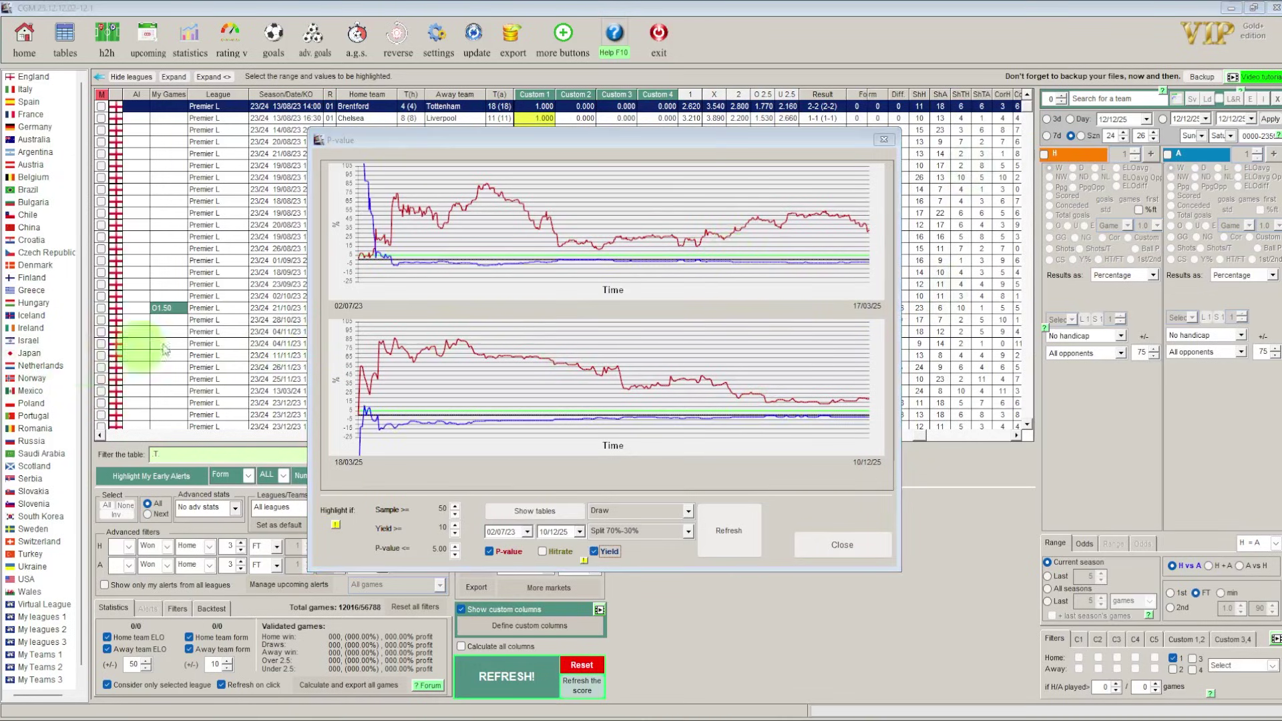
{"action": "mouse_move", "coordinate": [404, 414]}
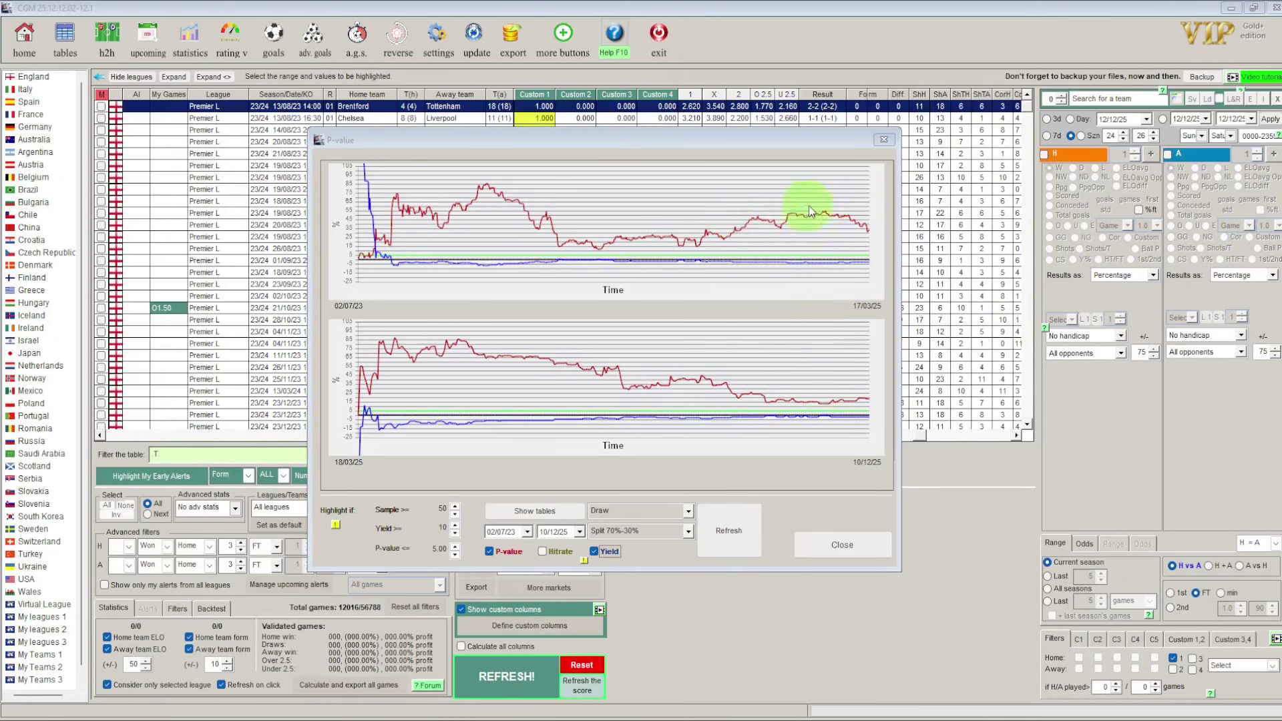
{"action": "mouse_move", "coordinate": [814, 263]}
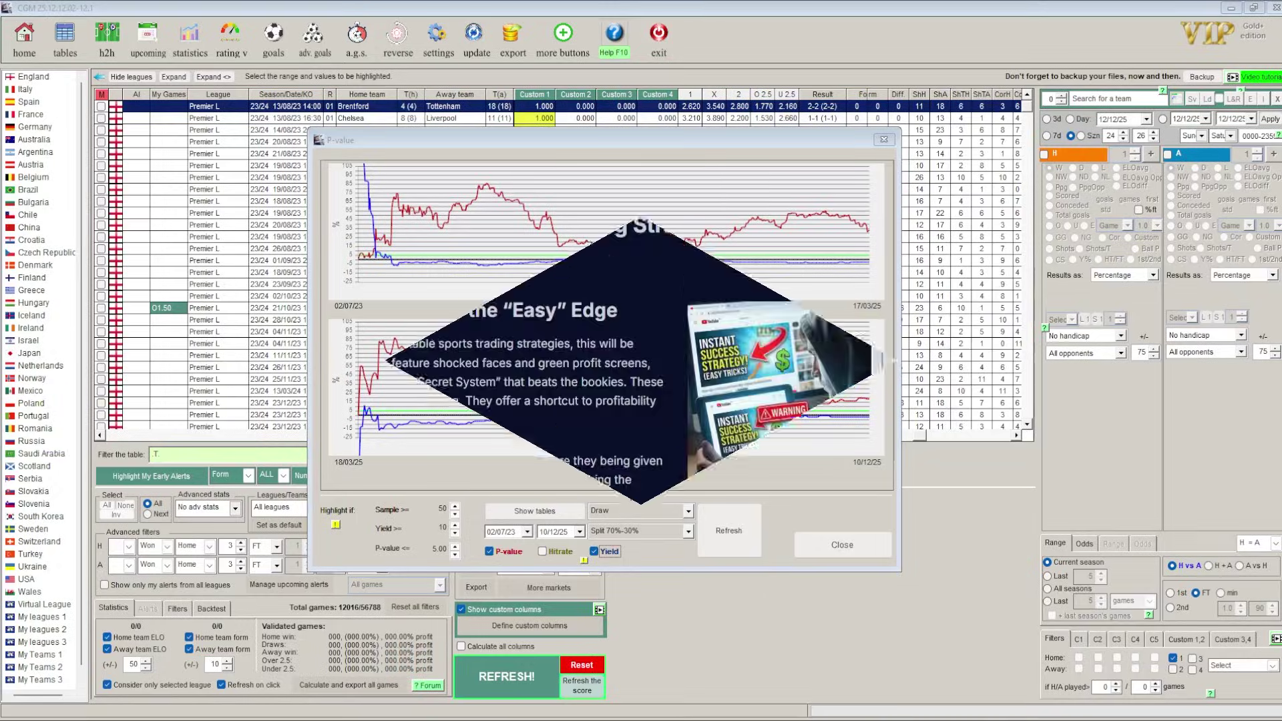
{"action": "scroll", "coordinate": [399, 321], "scroll_direction": "down", "scroll_amount": 8}
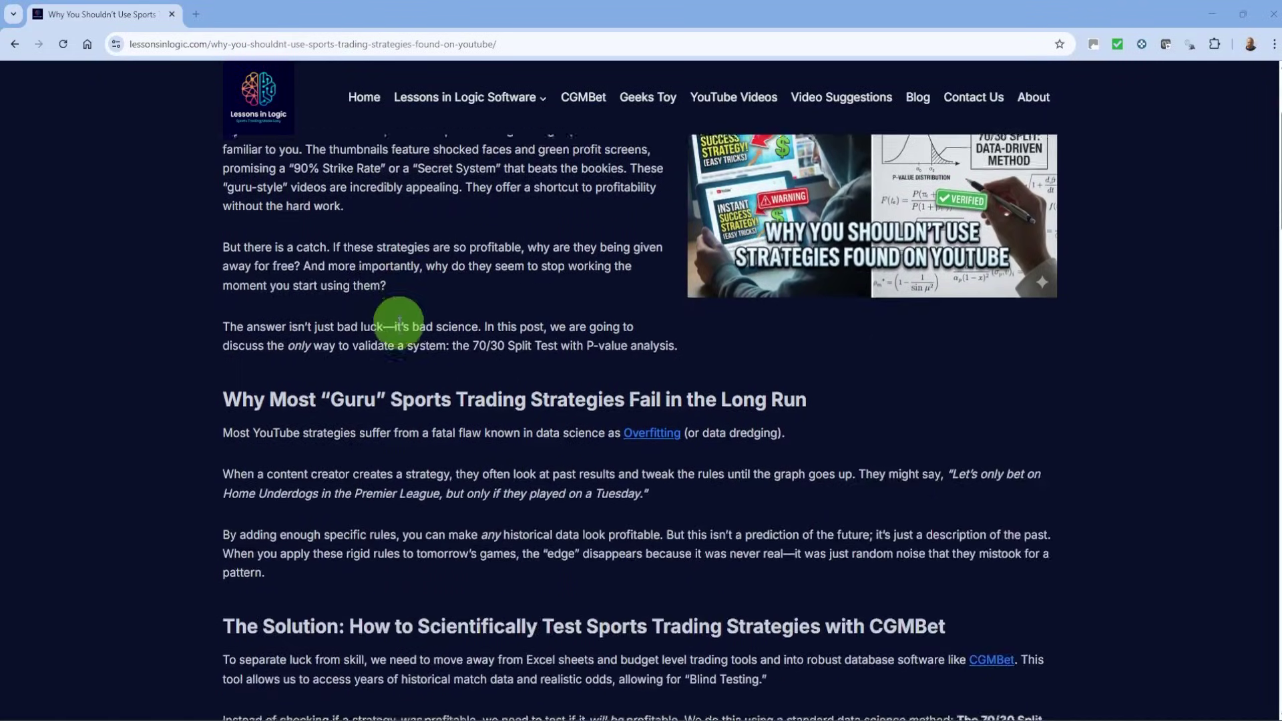
{"action": "scroll", "coordinate": [399, 323], "scroll_direction": "down", "scroll_amount": 5}
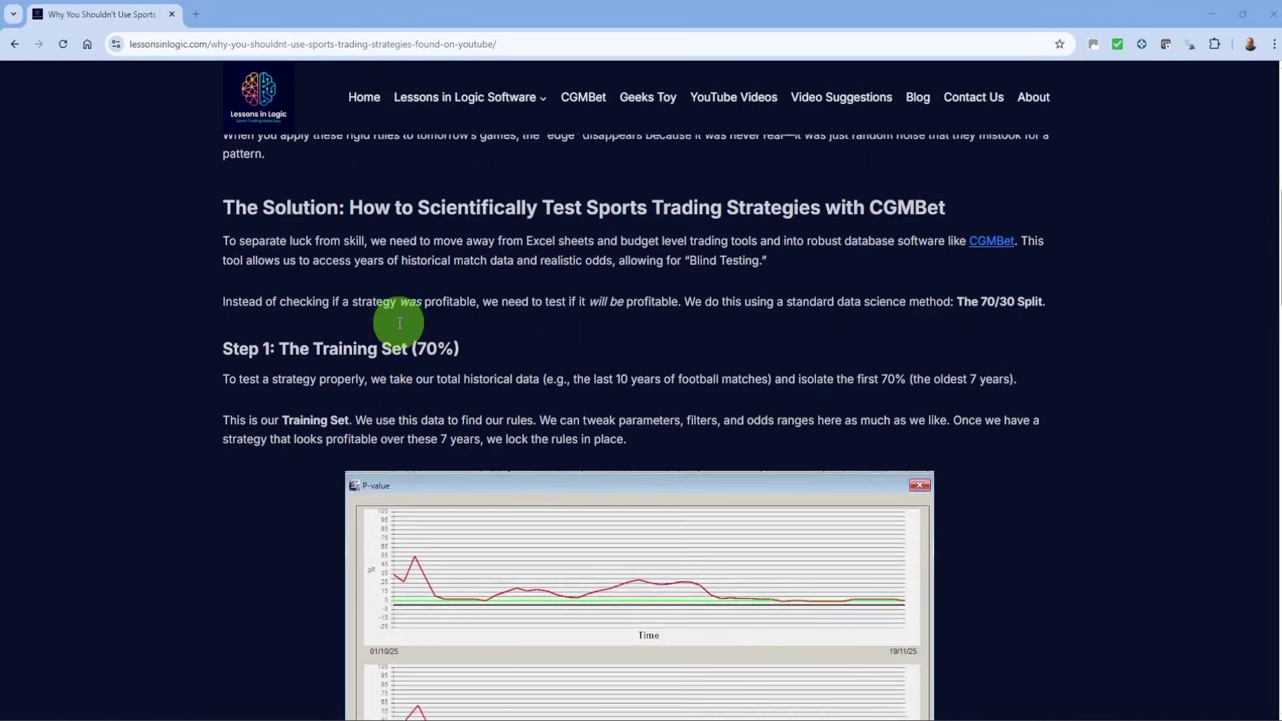
{"action": "scroll", "coordinate": [528, 315], "scroll_direction": "down", "scroll_amount": 5}
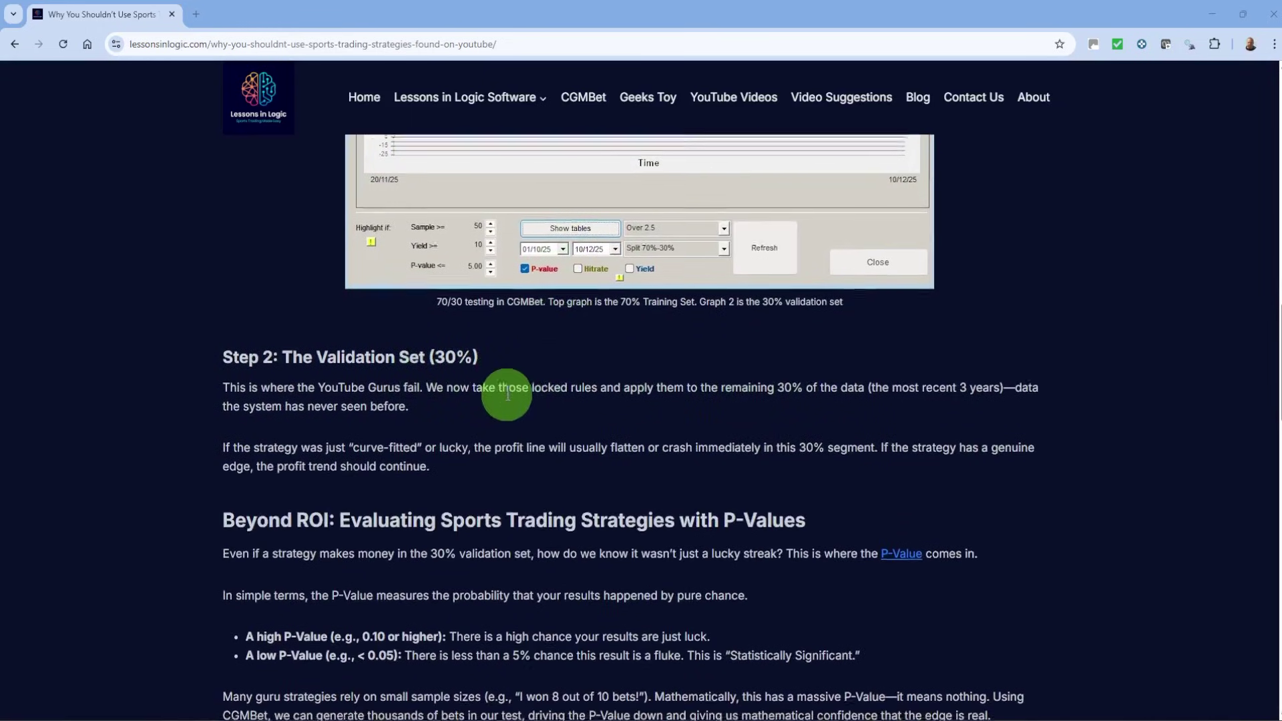
{"action": "scroll", "coordinate": [507, 390], "scroll_direction": "down", "scroll_amount": 3}
{"action": "scroll", "coordinate": [637, 399], "scroll_direction": "down", "scroll_amount": 4}
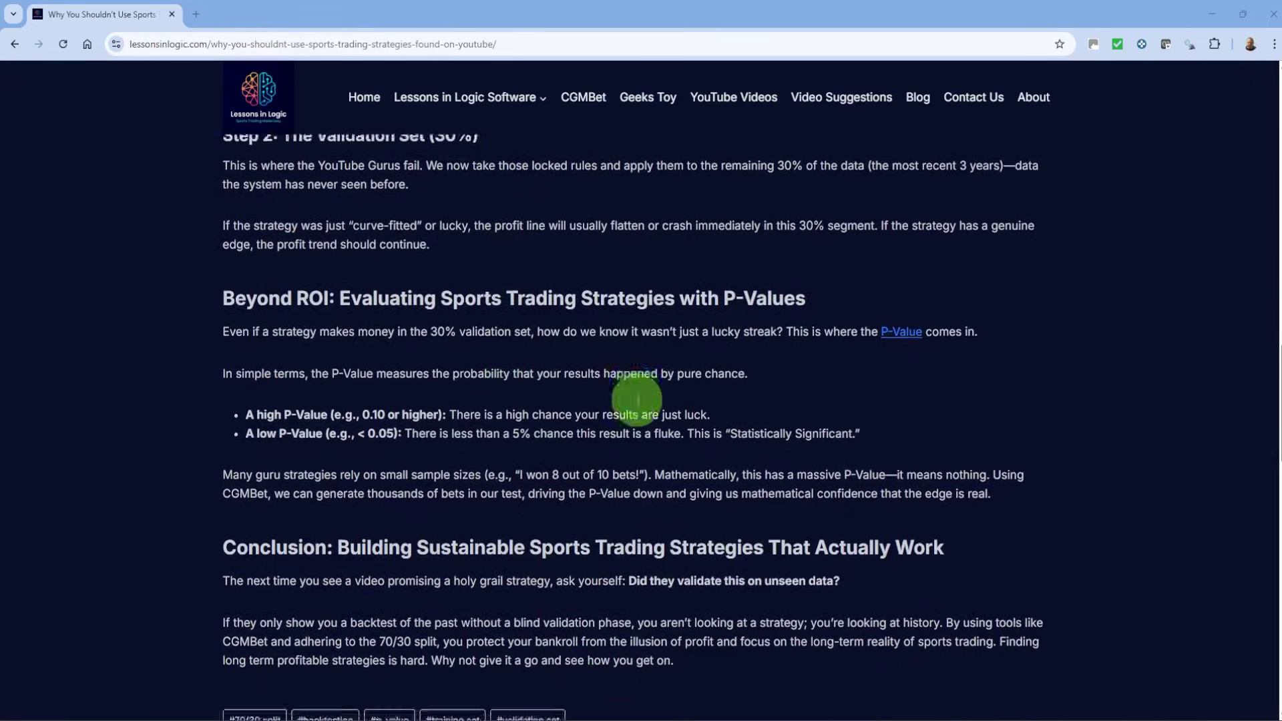
{"action": "scroll", "coordinate": [638, 399], "scroll_direction": "up", "scroll_amount": 20}
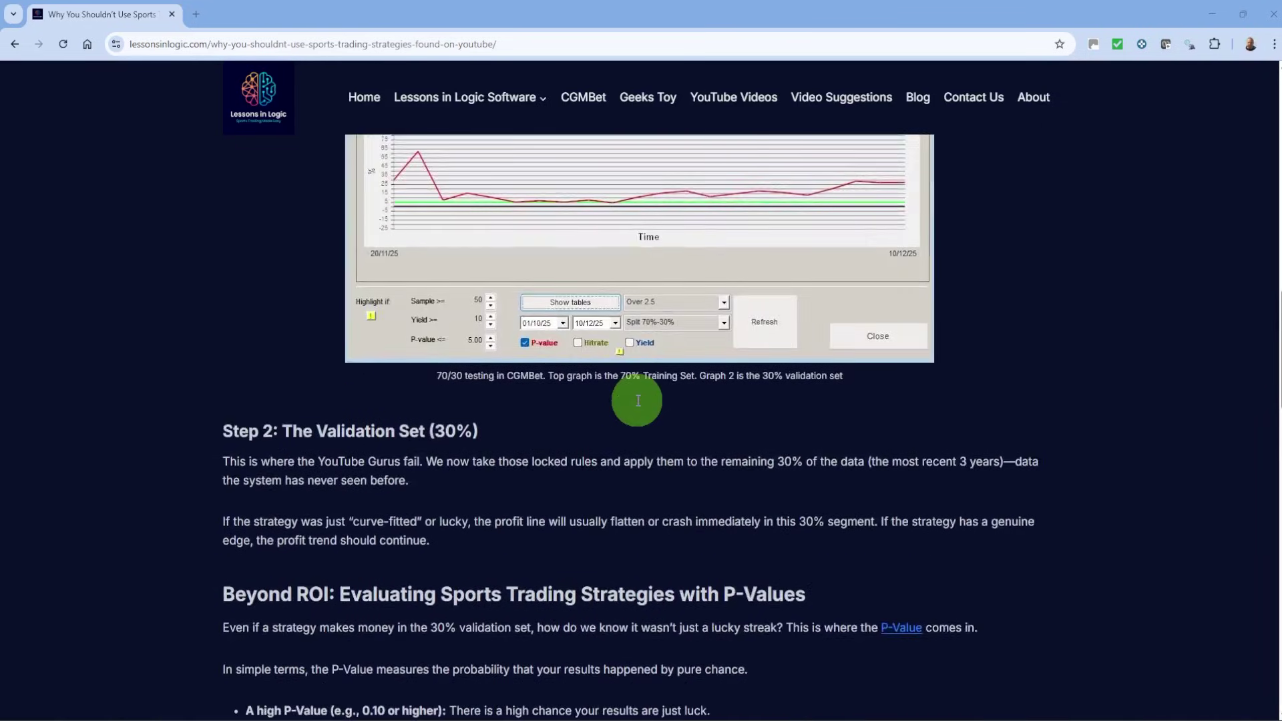
{"action": "scroll", "coordinate": [637, 399], "scroll_direction": "up", "scroll_amount": 6}
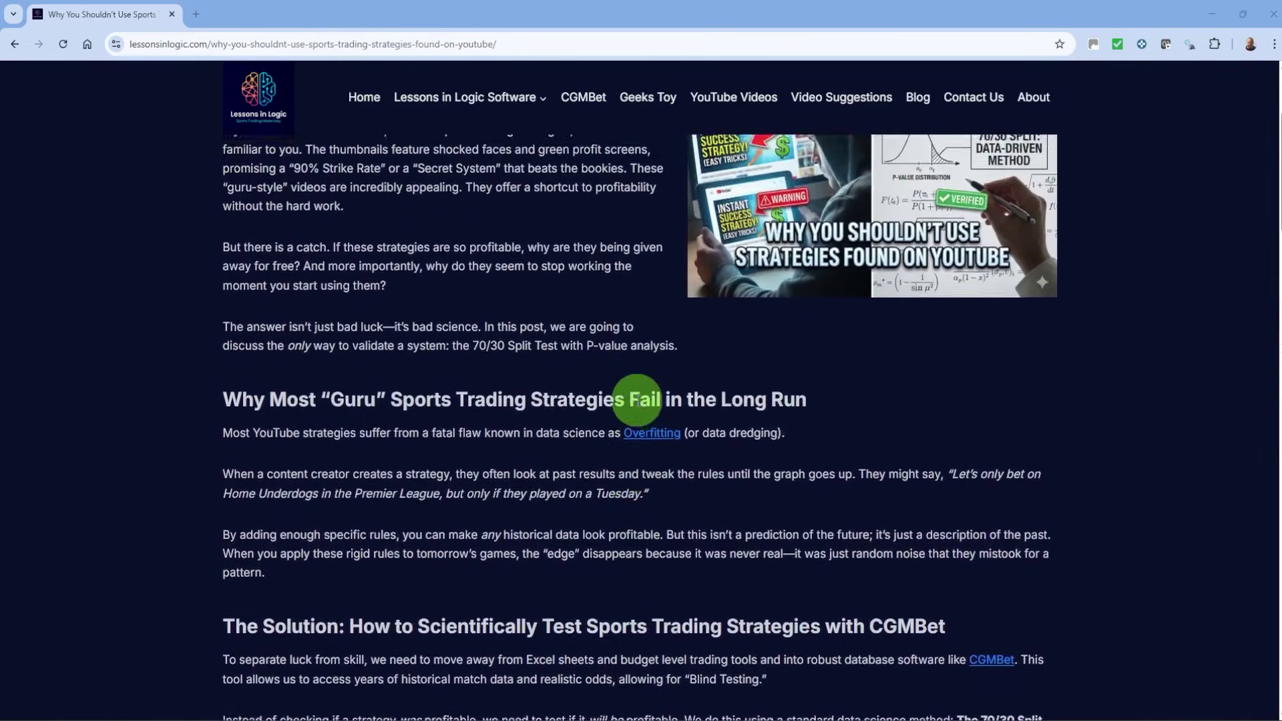
Switch back to CGMBet's Draw P-value and yield graphs for the 70%–30% split.
{"action": "key", "text": "alt+Tab"}
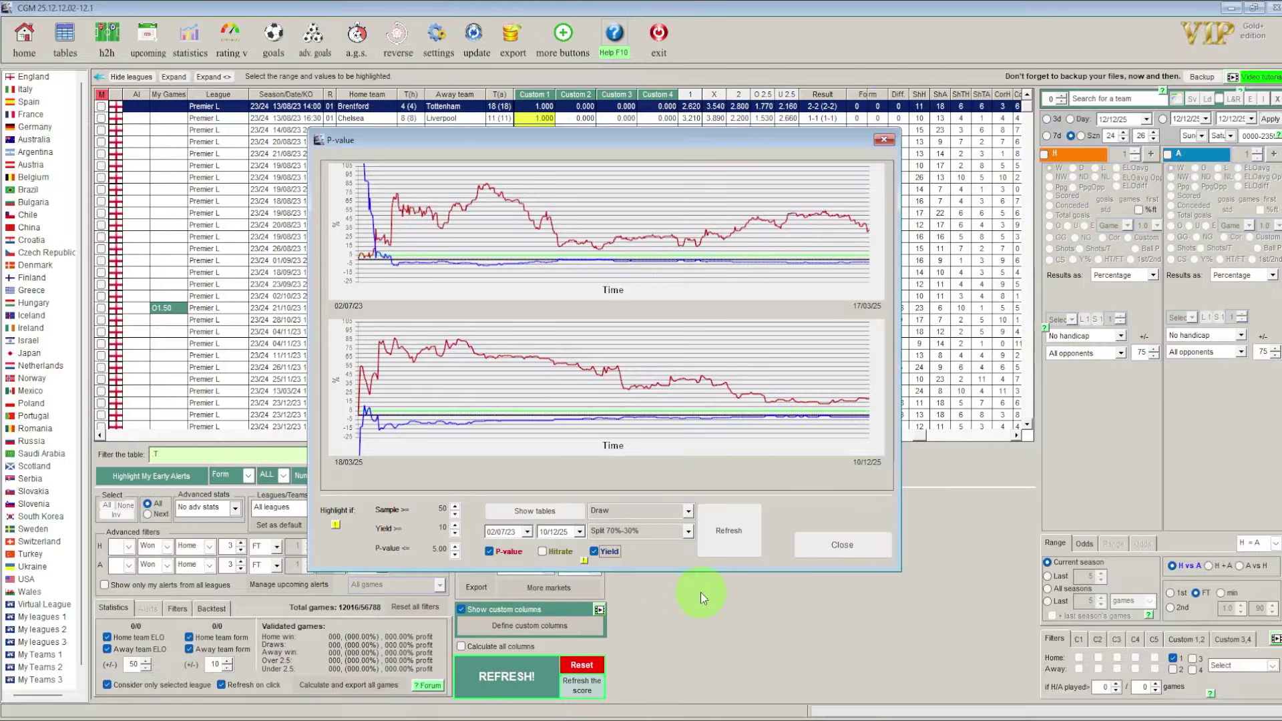